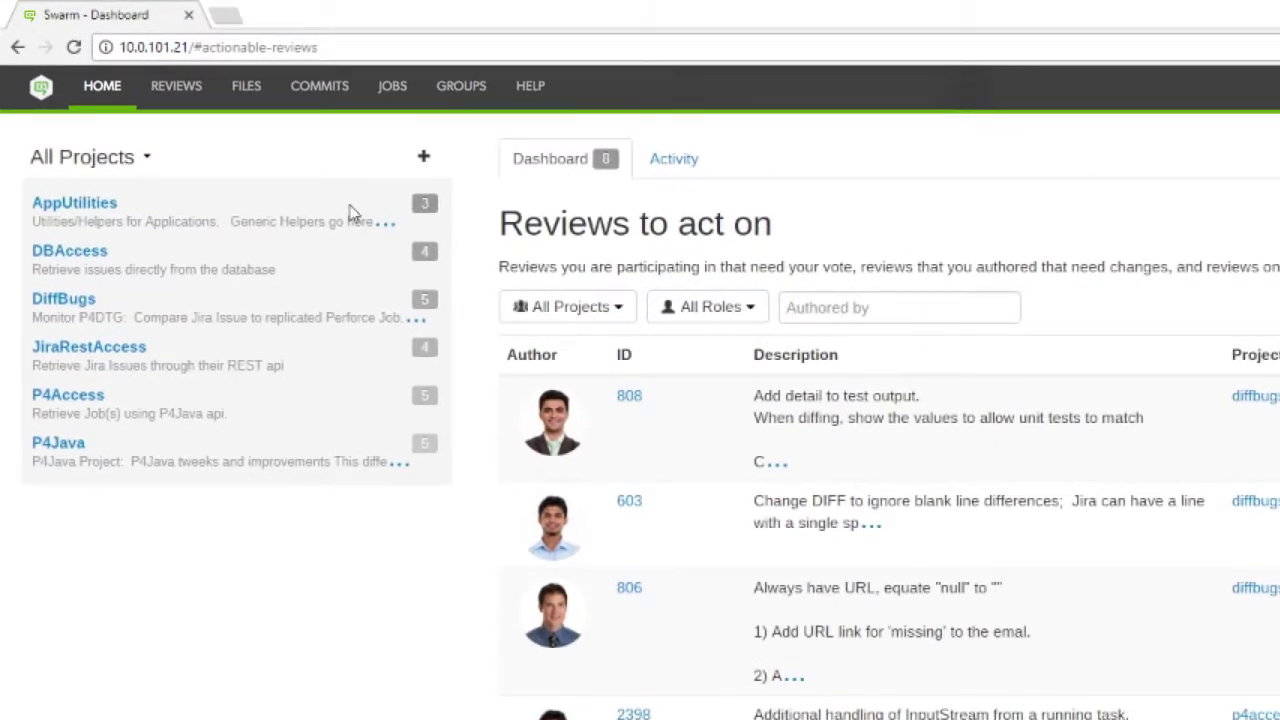
Step: Narrow the dashboard's project list to My Projects and switch it back to All Projects
left_click(130, 157)
left_click(133, 220)
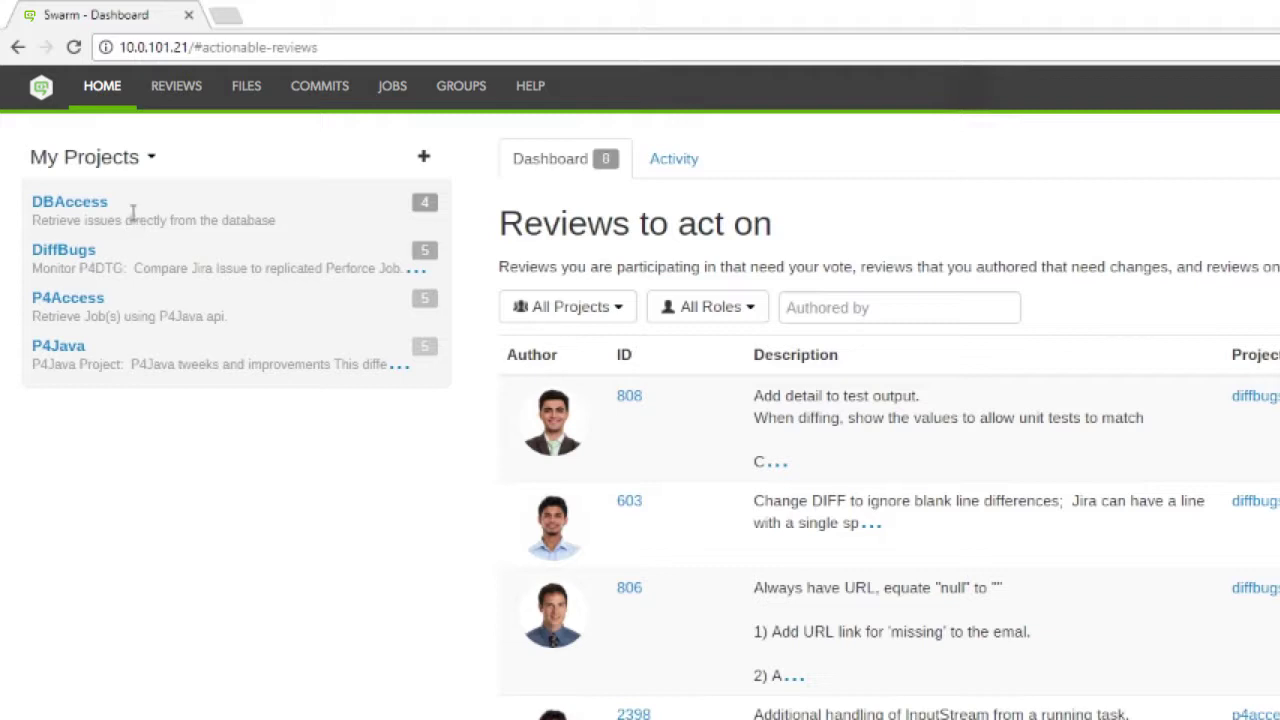
left_click(153, 160)
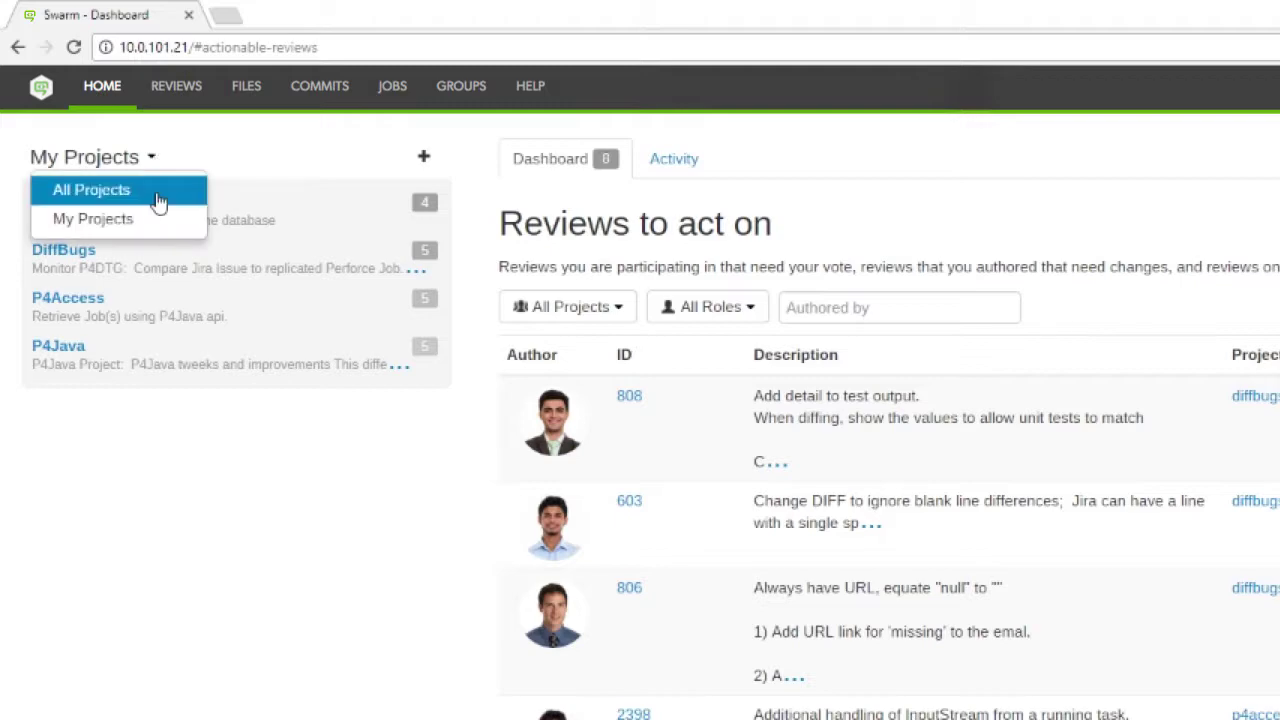
left_click(158, 200)
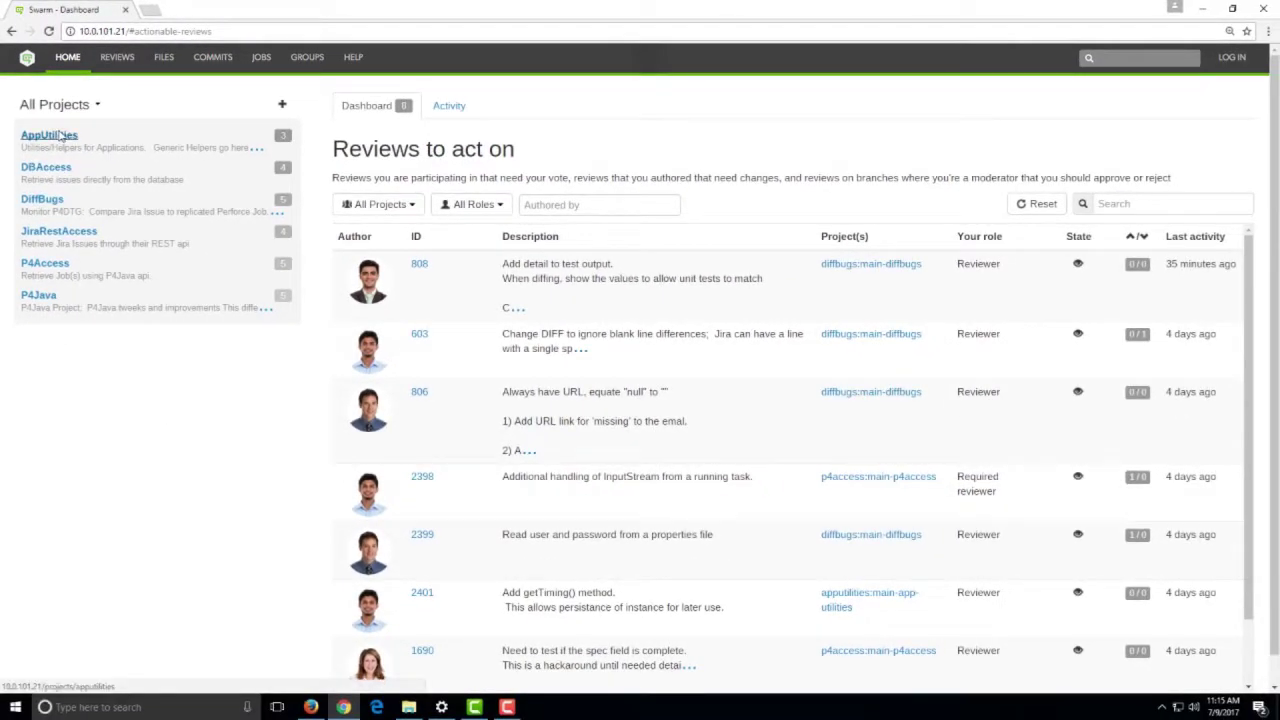
Step: Open the AppUtilities project and follow it
left_click(60, 136)
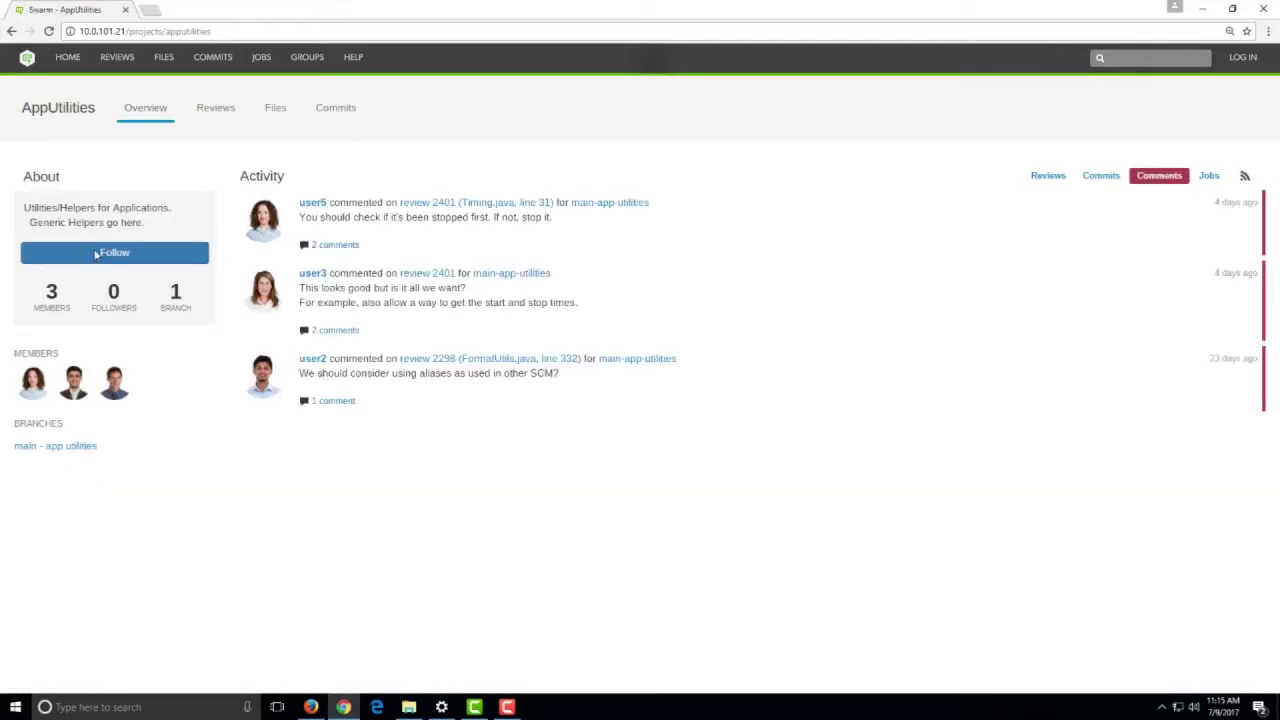
left_click(96, 253)
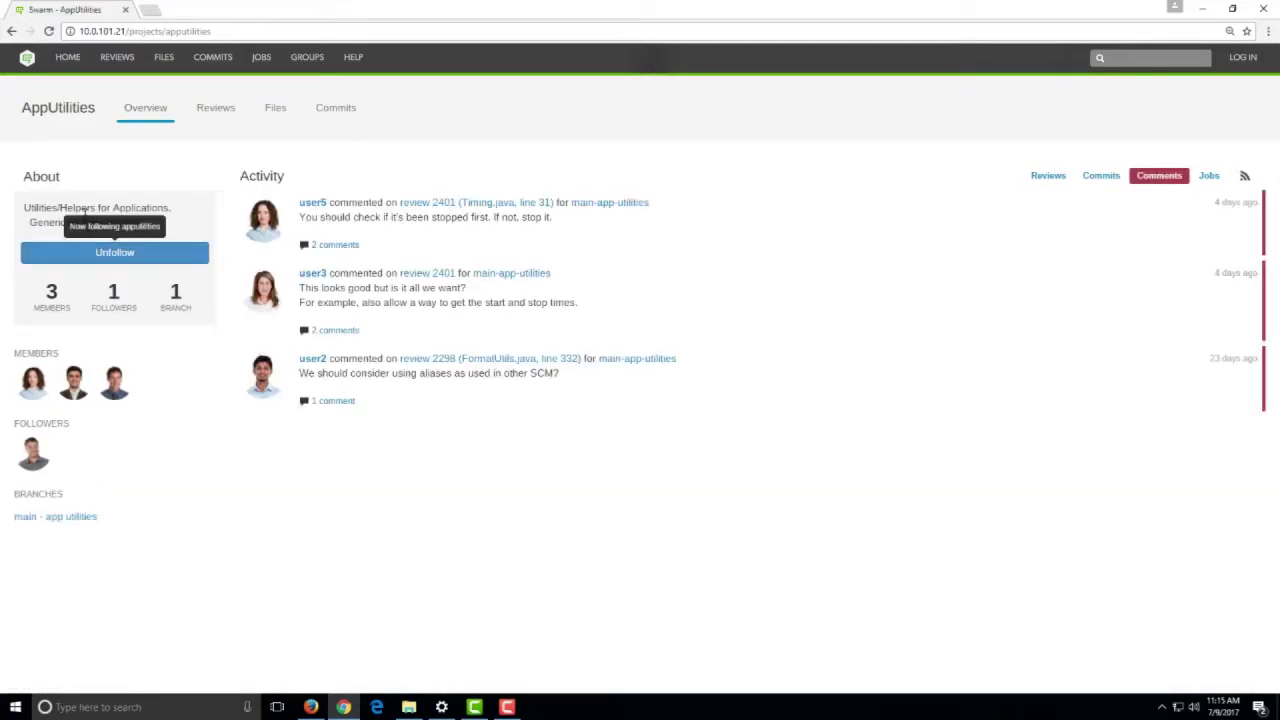
Step: From the dashboard, open review 808 to look over its details and return to the list of reviews to act on
left_click(12, 32)
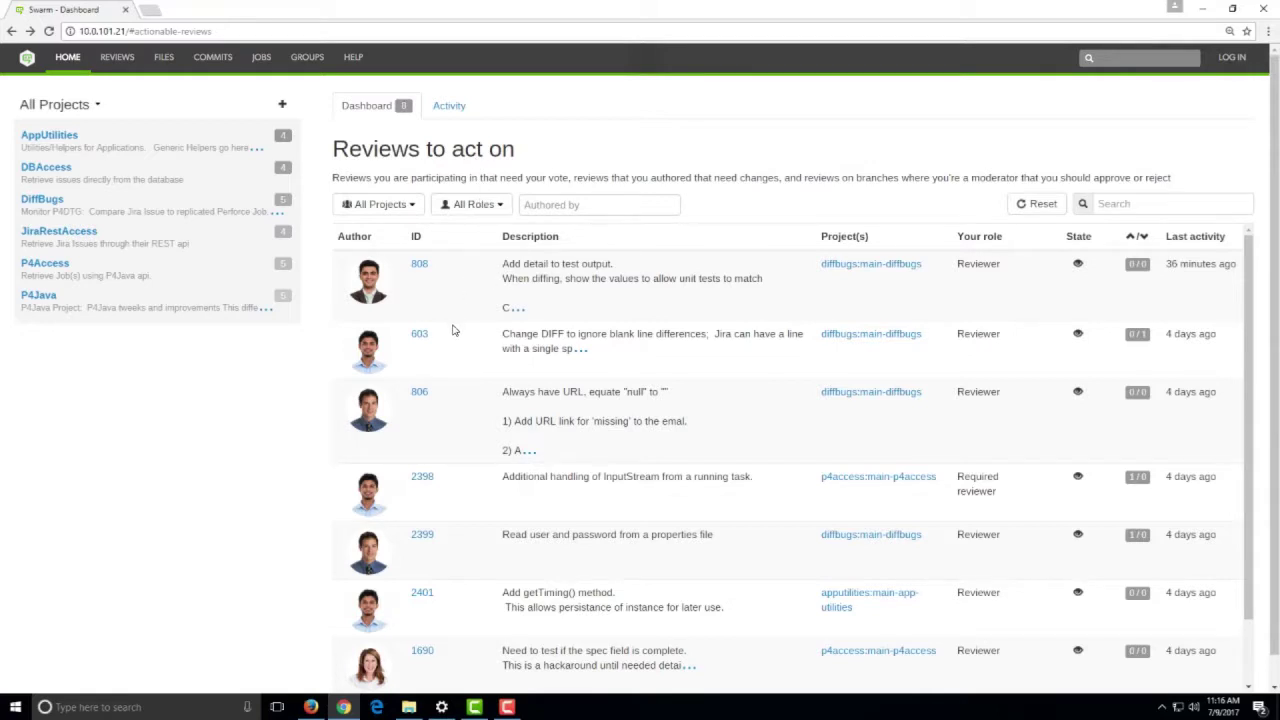
left_click(419, 265)
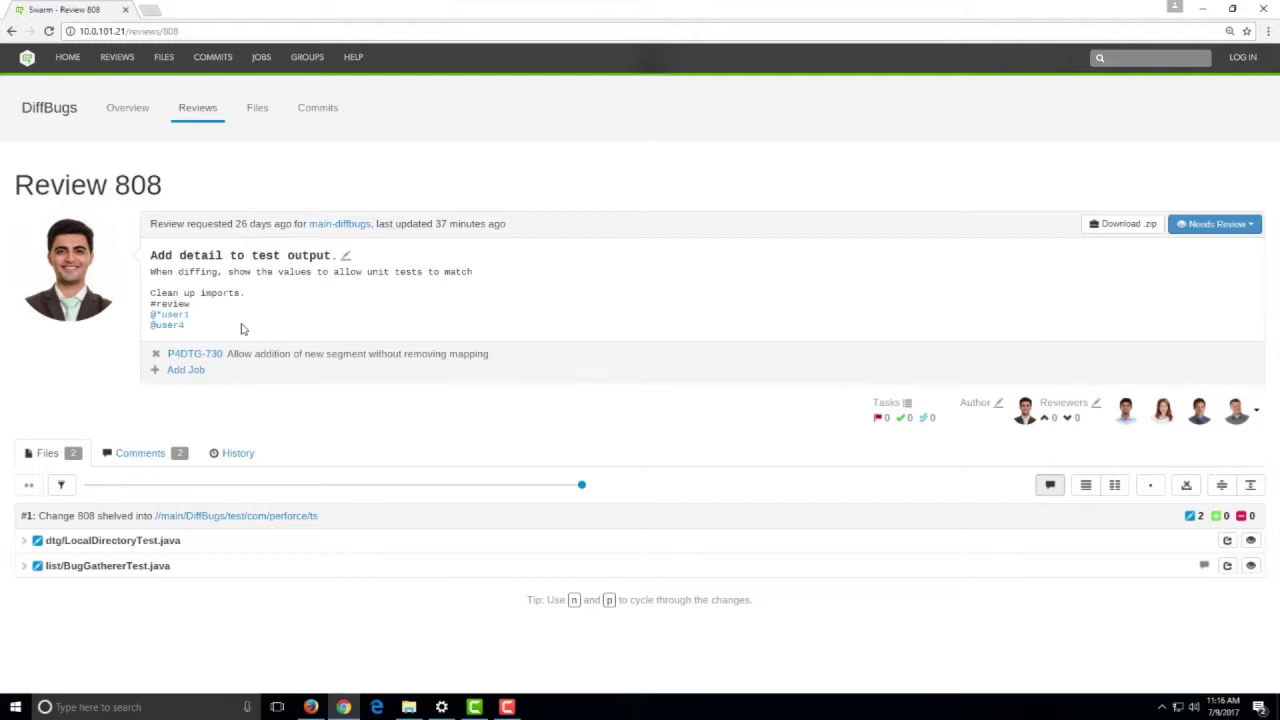
left_click(11, 31)
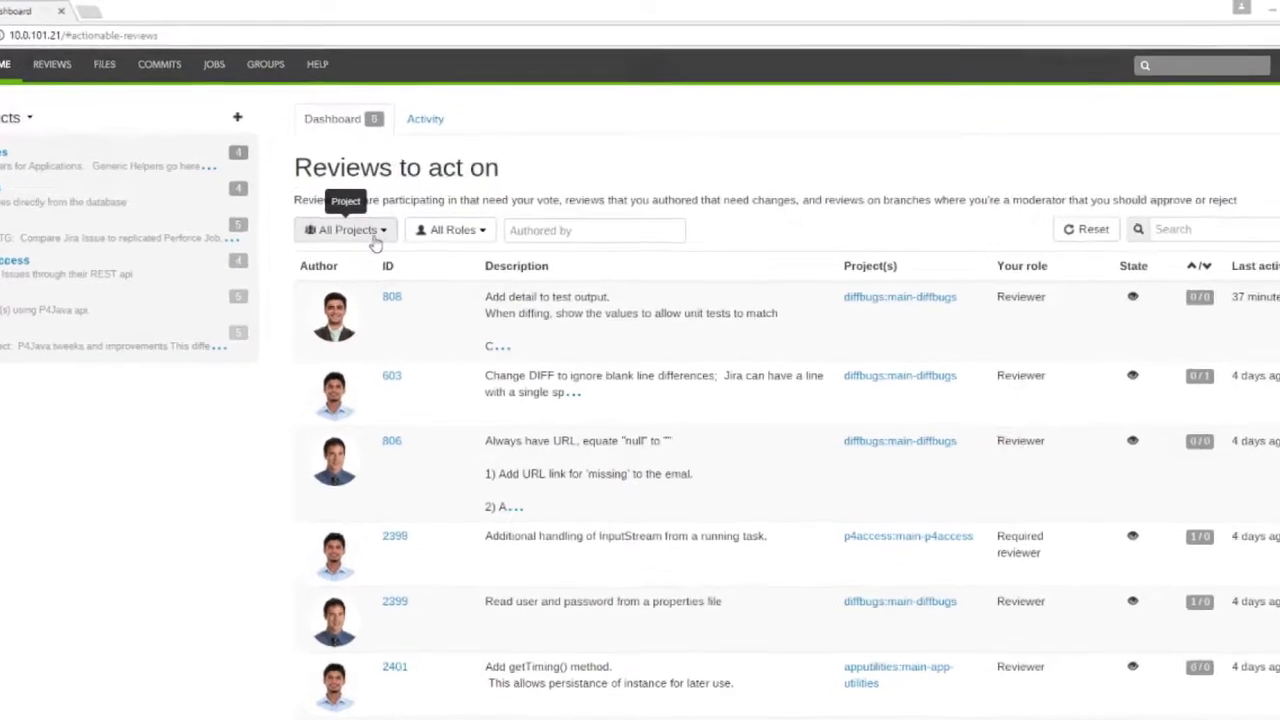
Step: Filter the reviews to act on by the DiffBugs project, the Reviewer role and the author user2
left_click(405, 206)
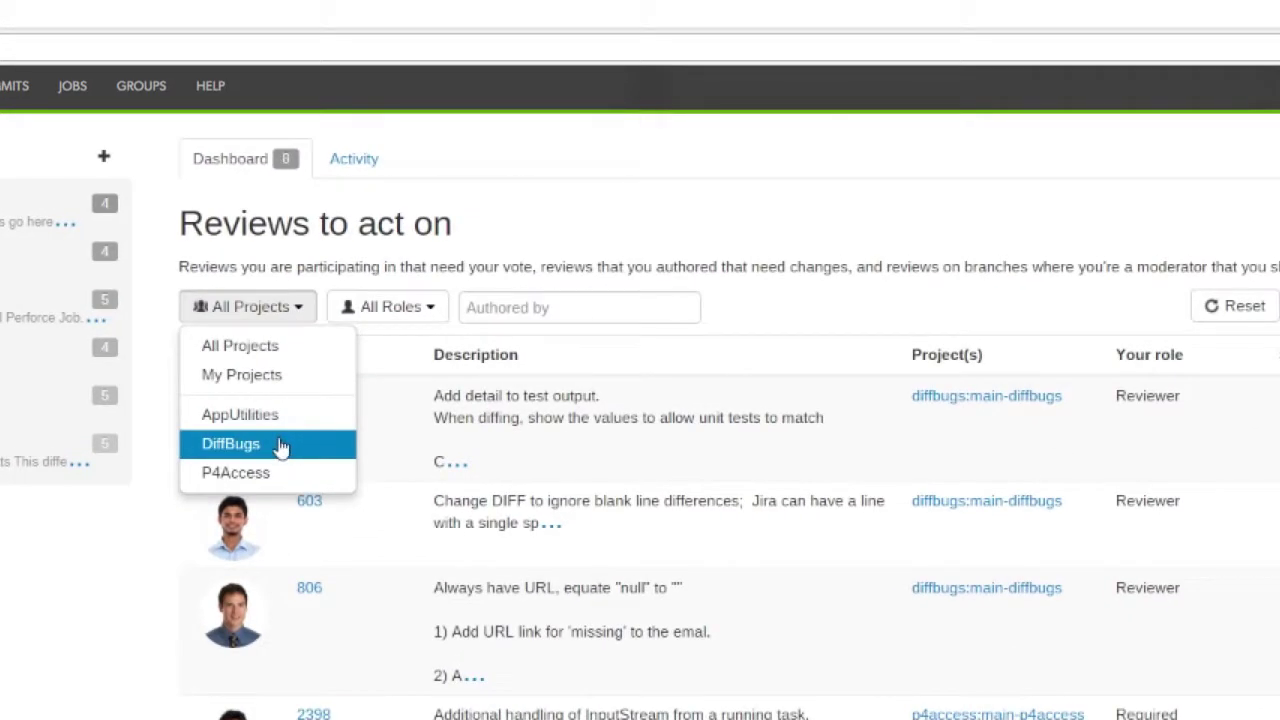
left_click(281, 446)
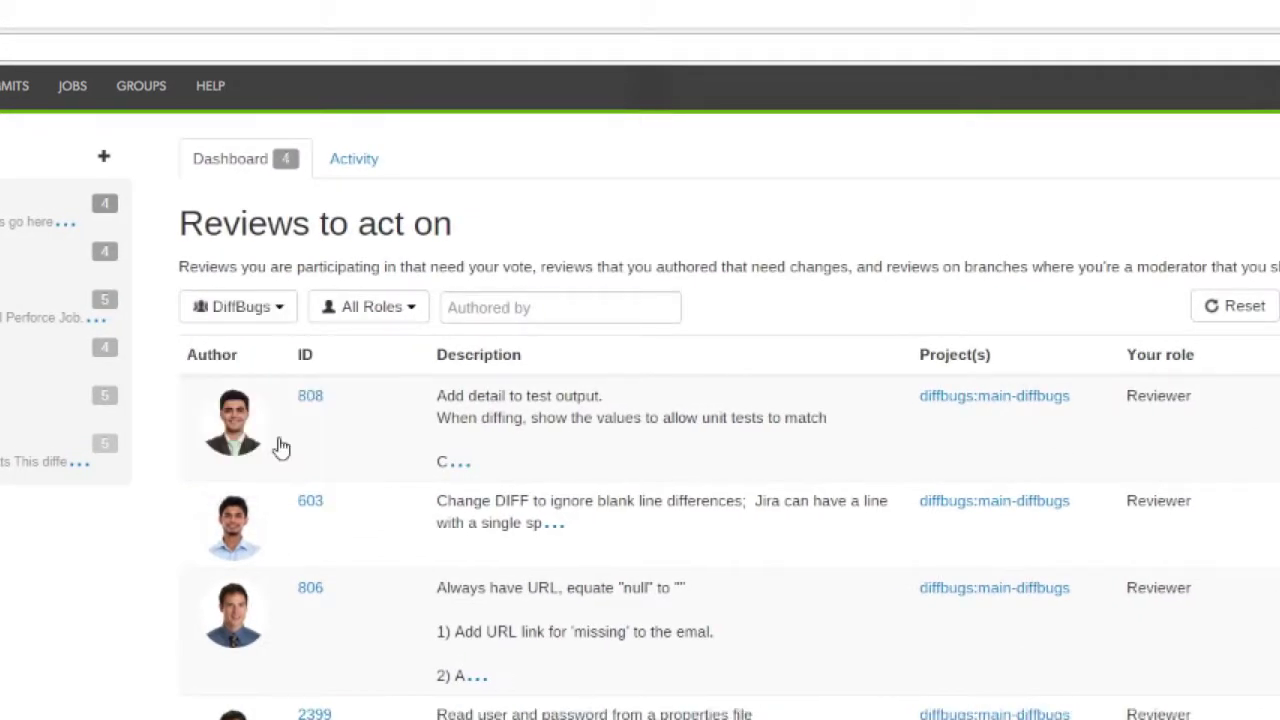
left_click(415, 308)
left_click(383, 392)
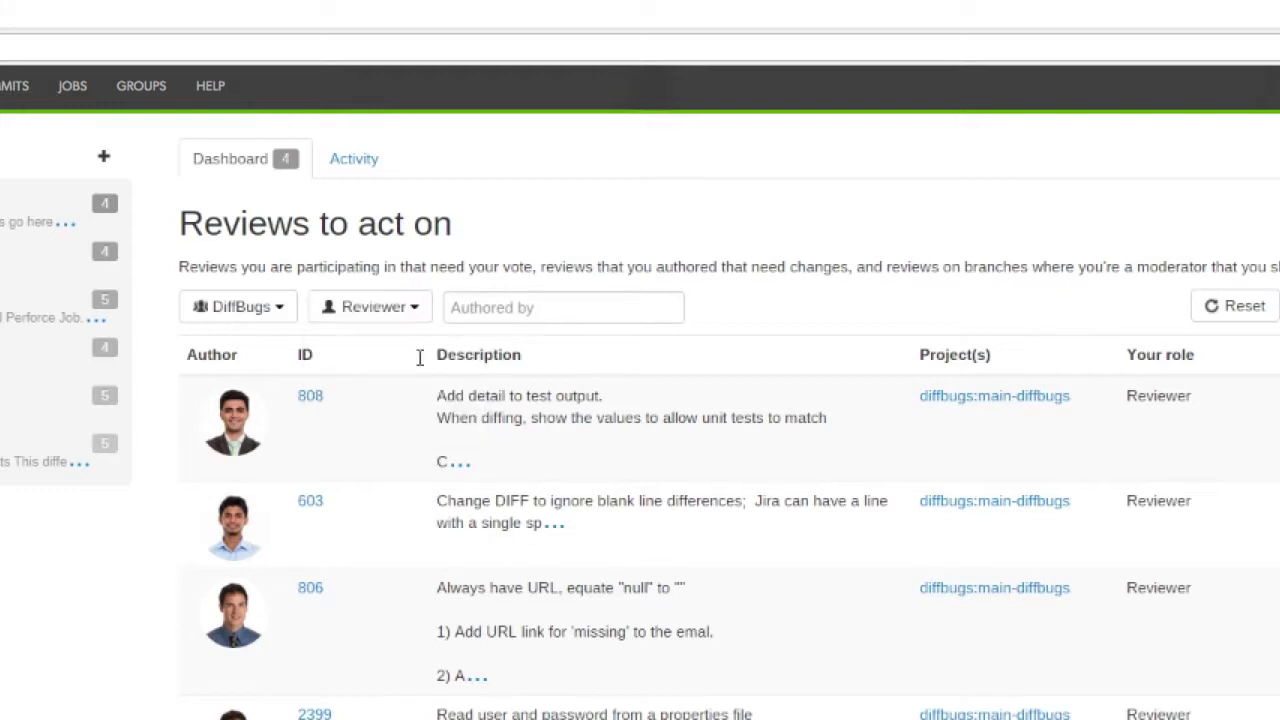
left_click(503, 300)
type("user2")
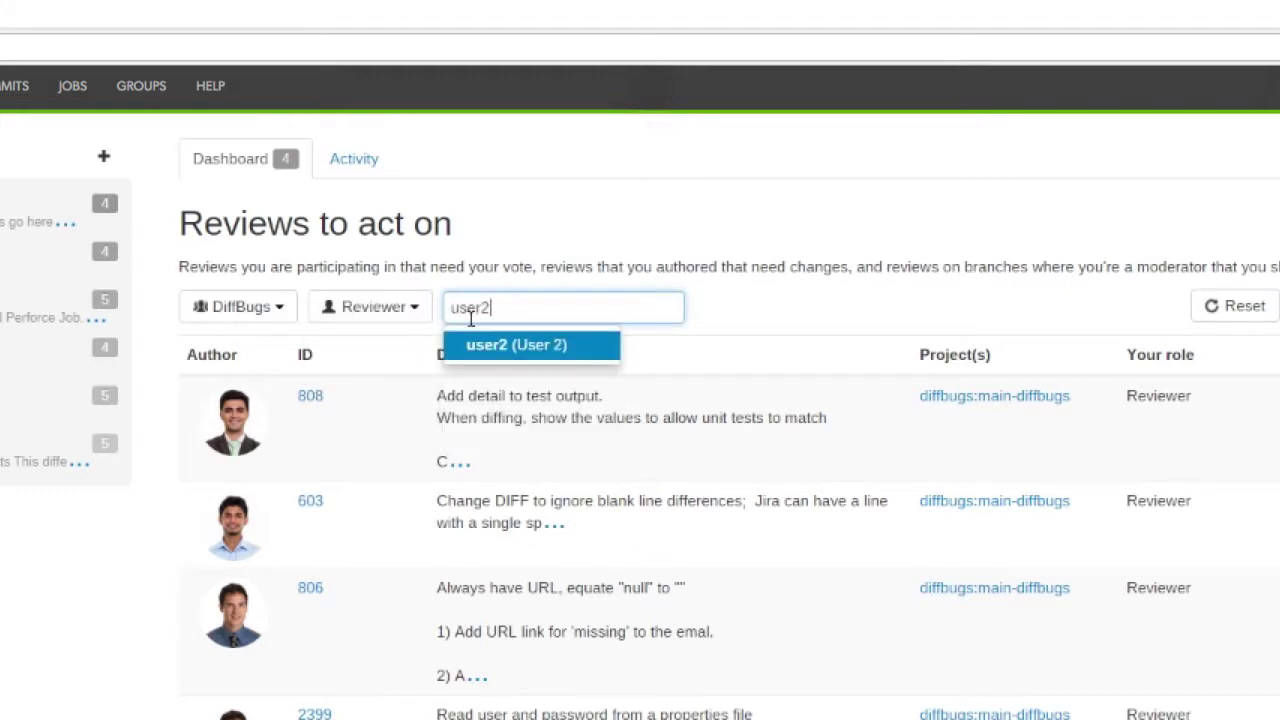
key("Return")
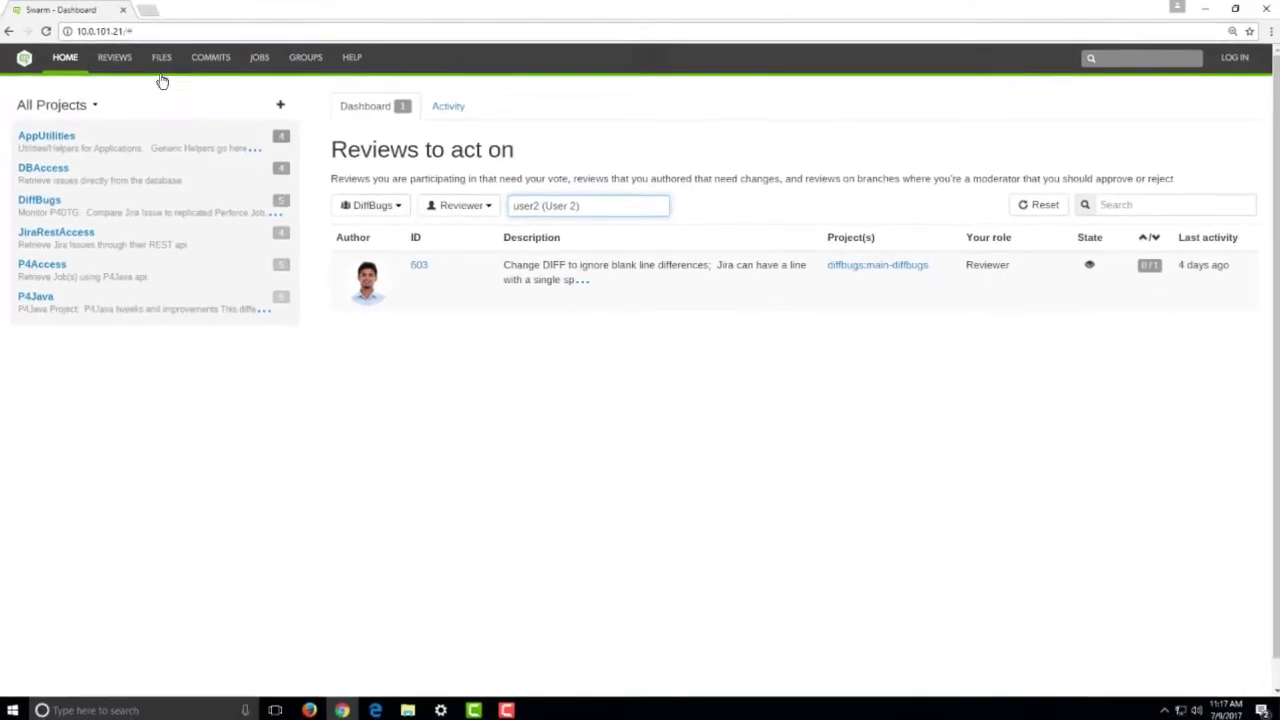
Step: Open review 808 from the DiffBugs reviews and change its author to user3
left_click(9, 31)
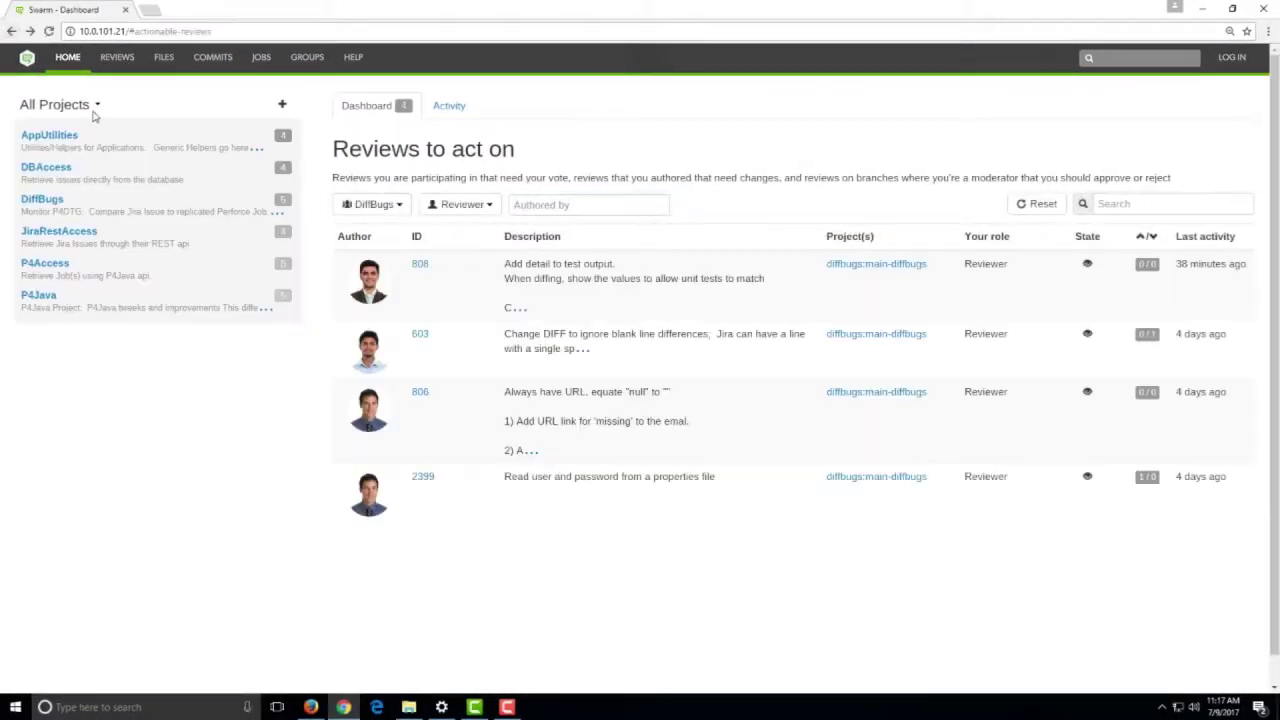
left_click(418, 264)
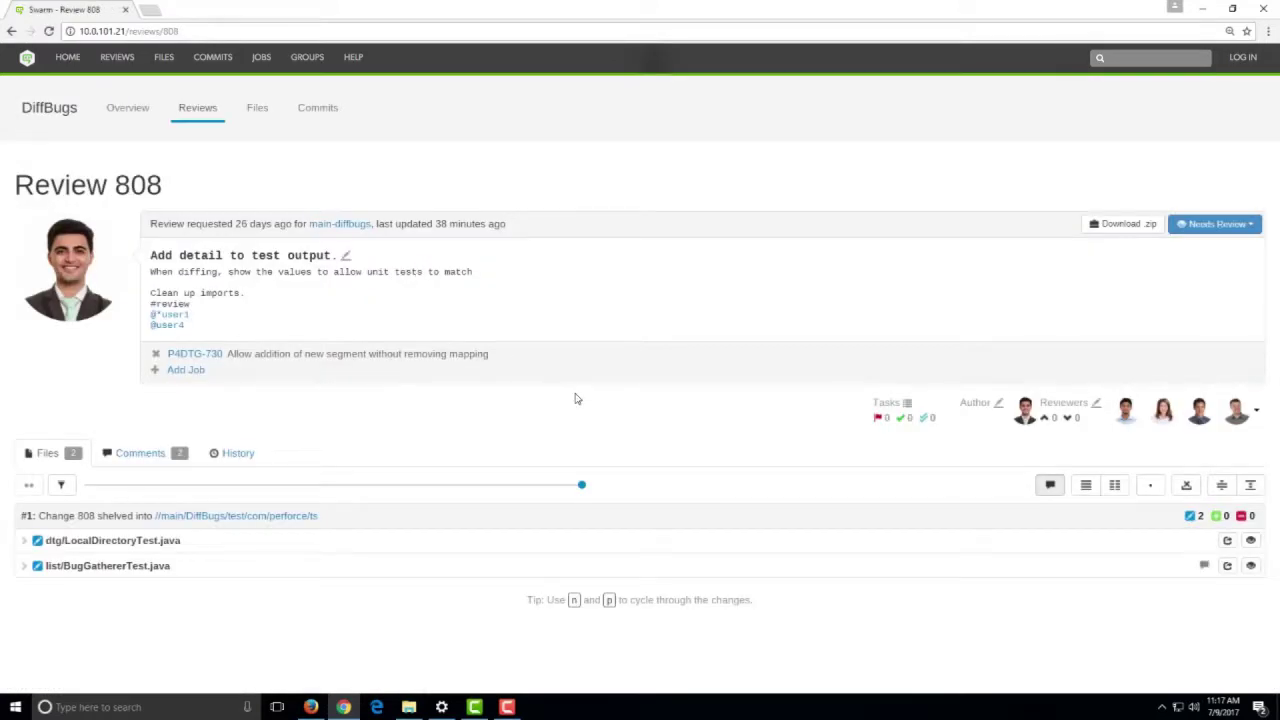
left_click(998, 402)
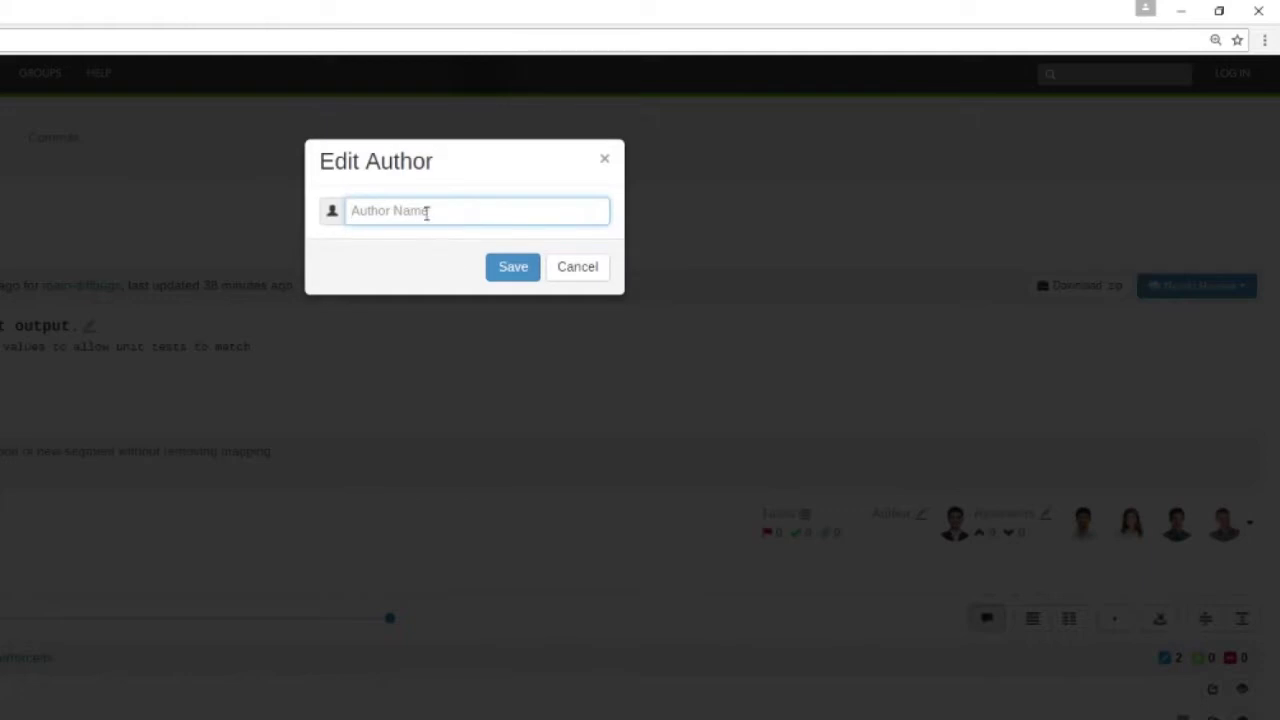
left_click(428, 212)
type("user1")
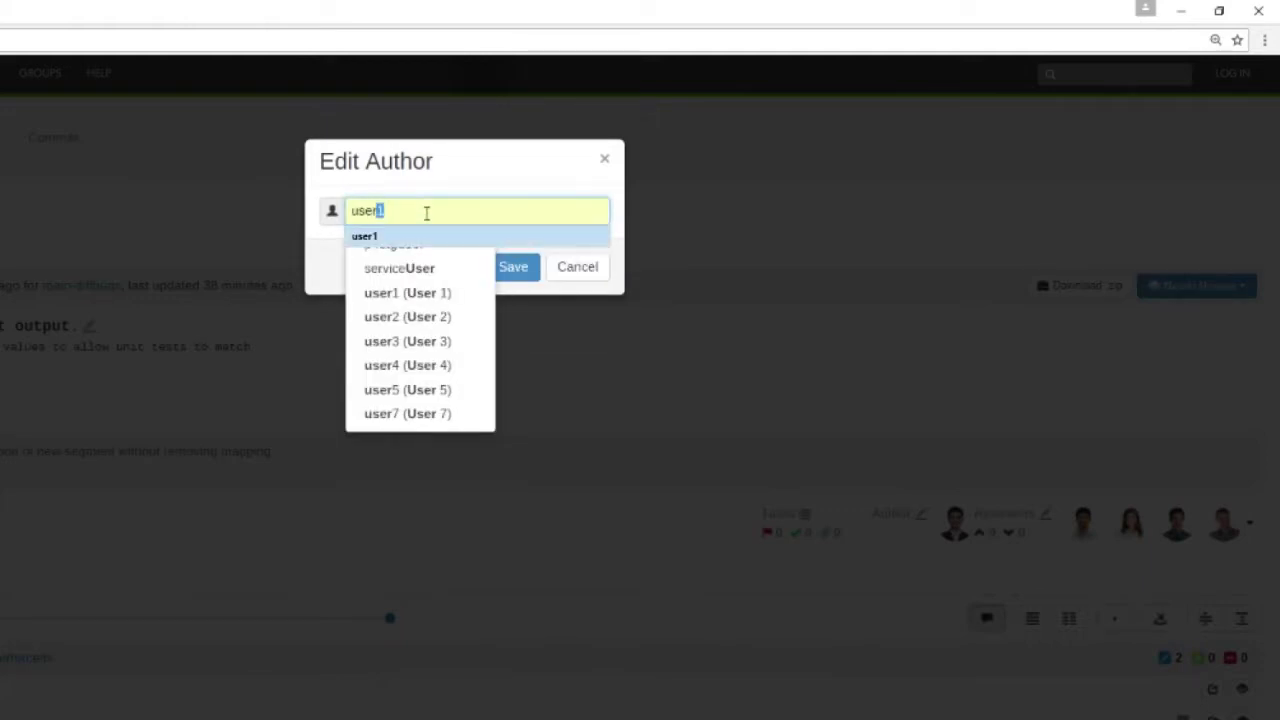
left_click(412, 342)
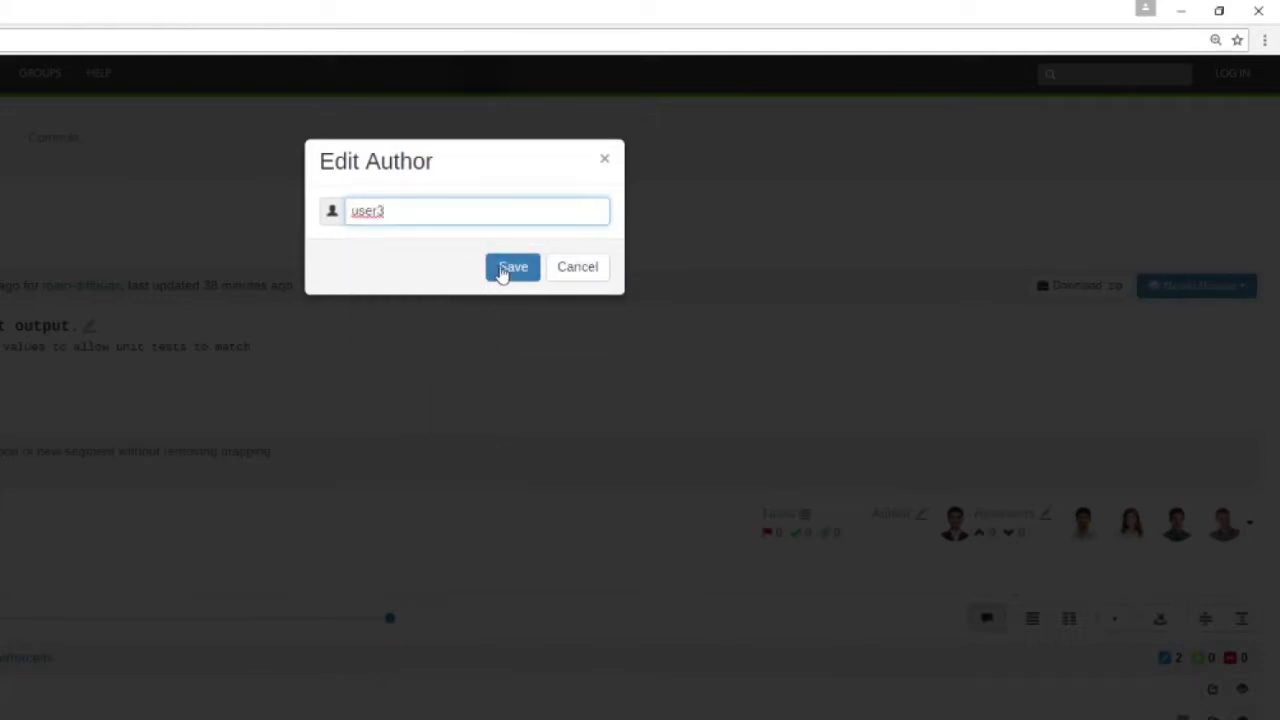
left_click(503, 272)
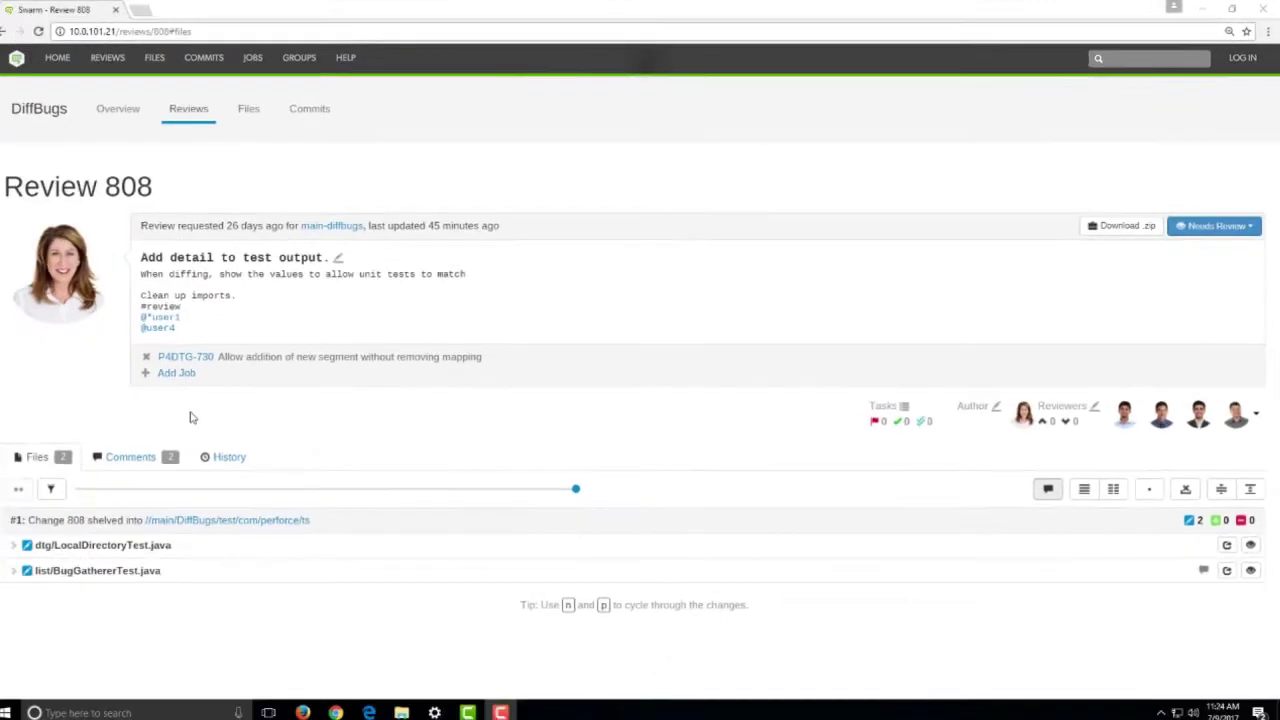
left_click(143, 458)
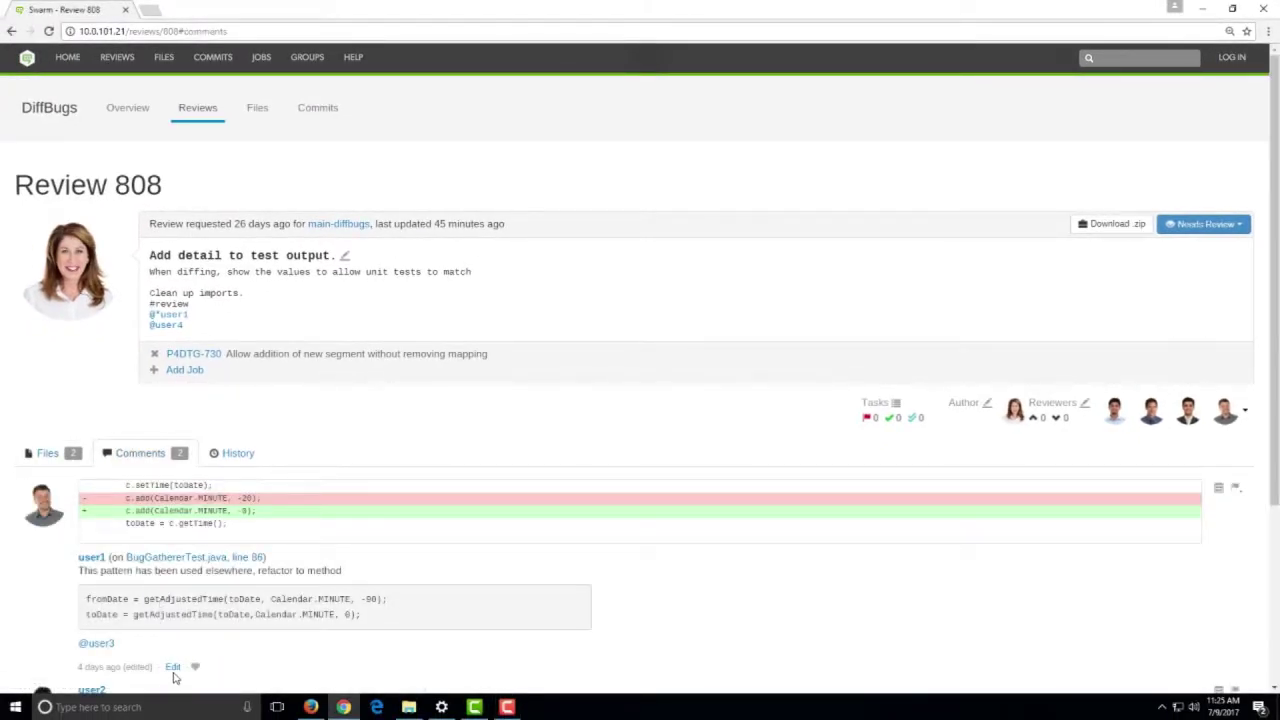
scroll(218, 614, "down", 3)
left_click(168, 409)
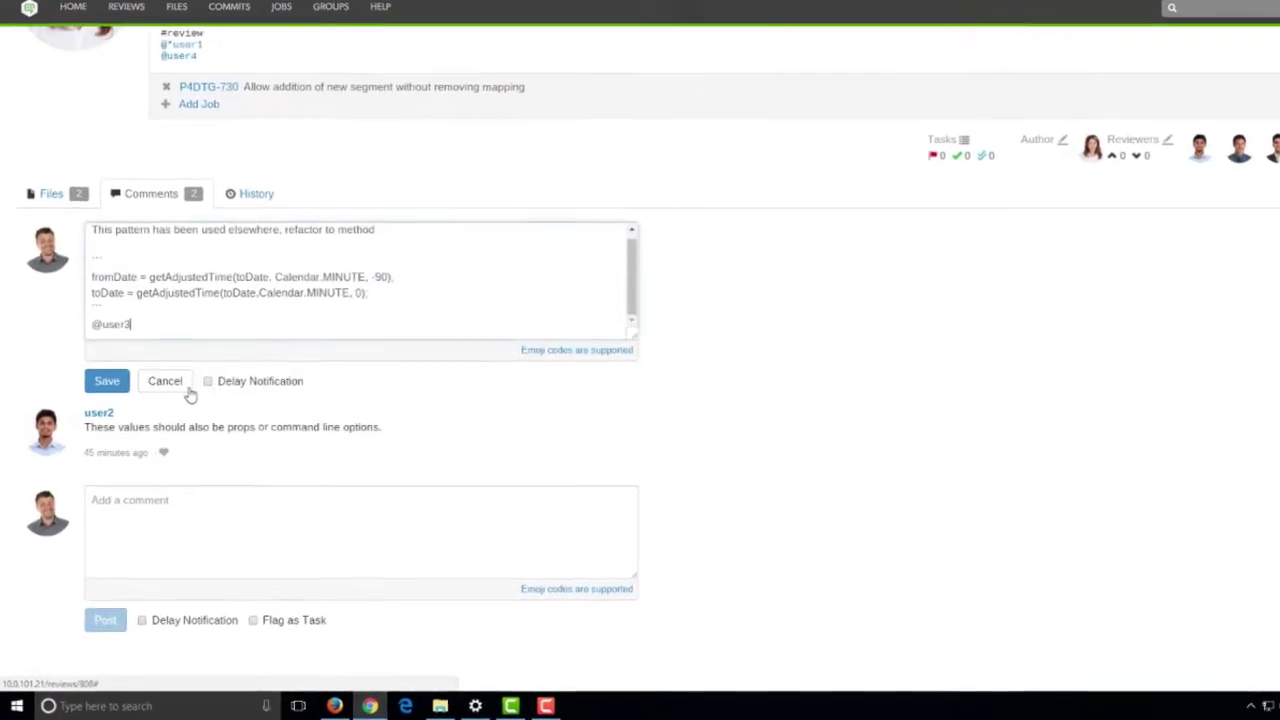
type("@user")
type("r")
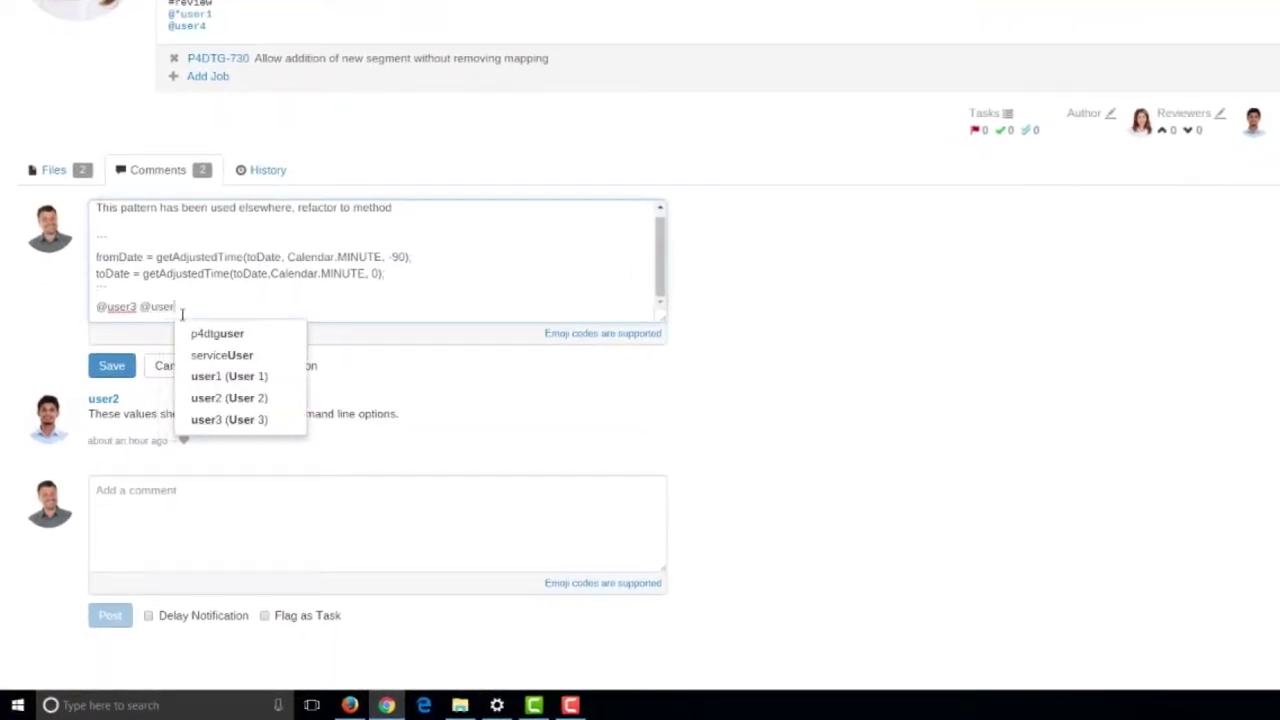
left_click(210, 376)
left_click(110, 366)
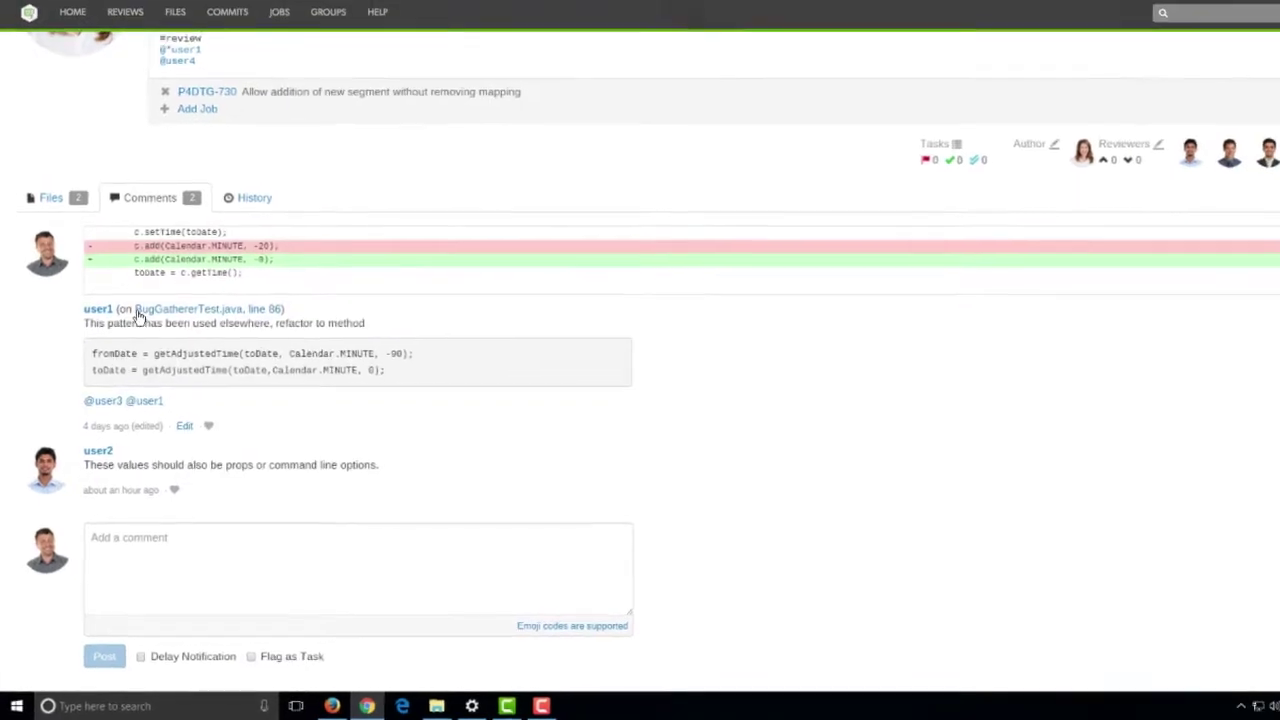
Step: Display the full list of opened reviews and filter it to those that have been voted up
left_click(136, 19)
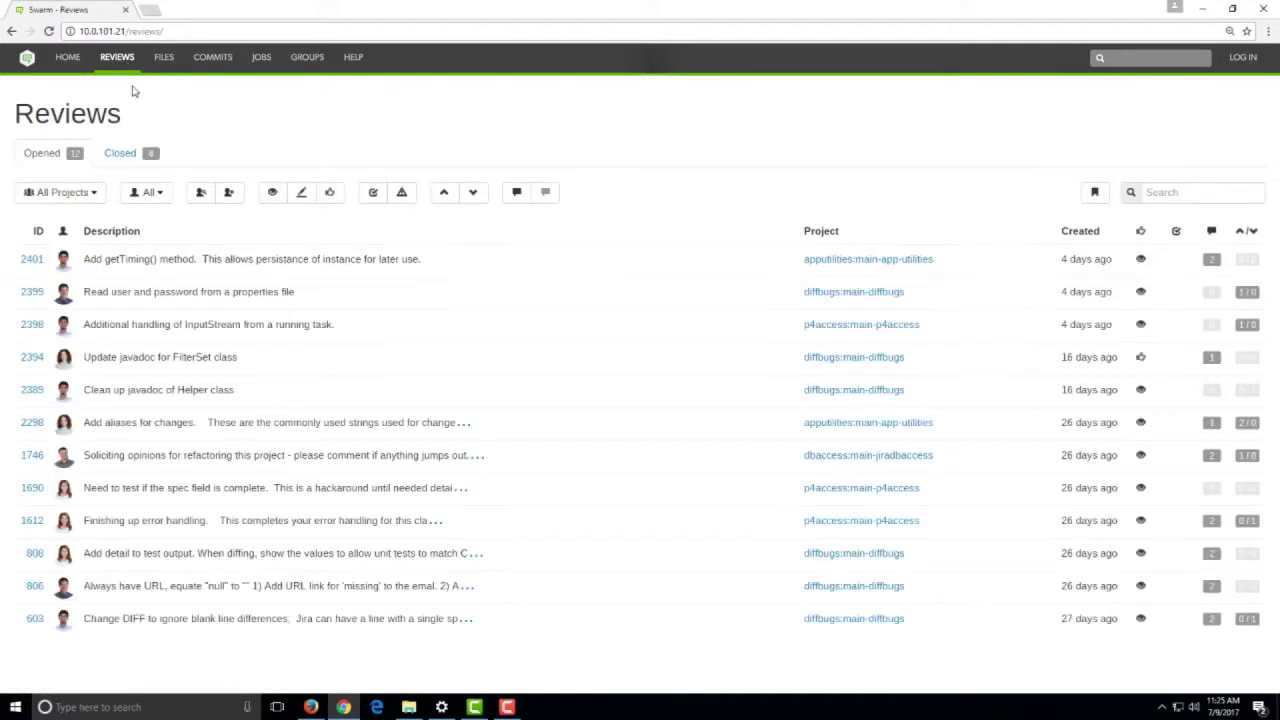
left_click(483, 211)
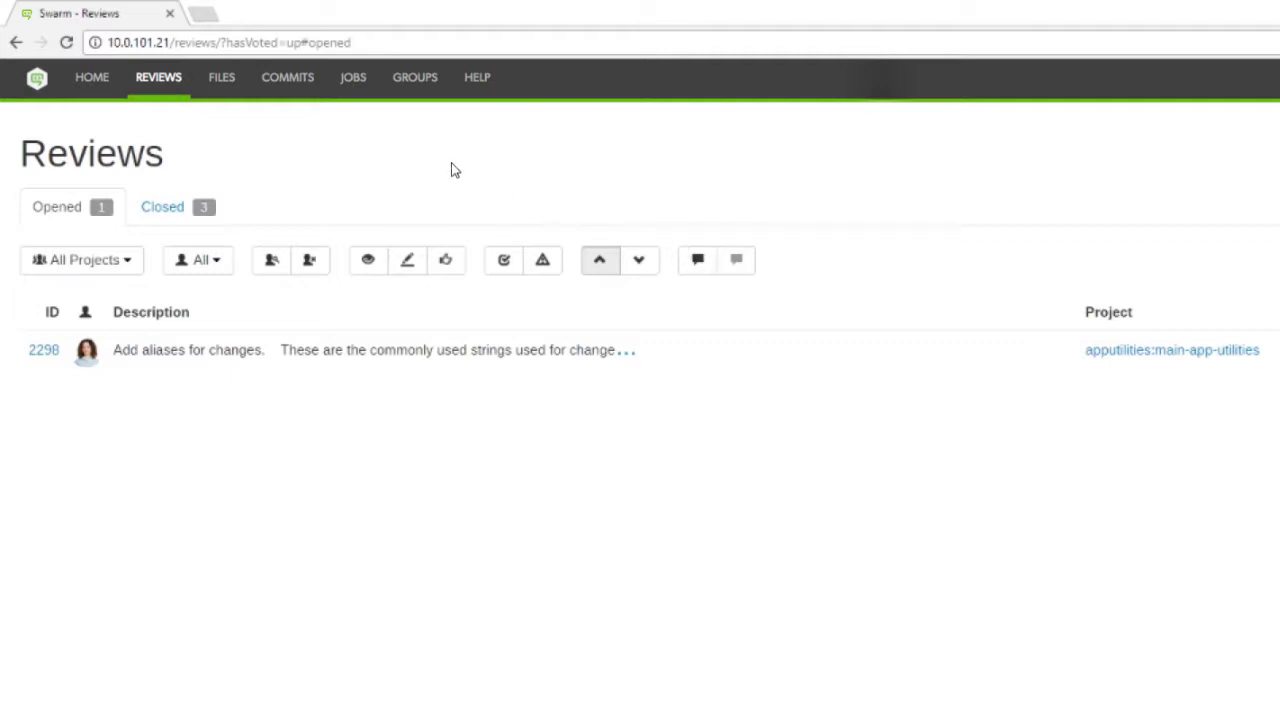
Step: Browse the depot files to main/AppUtilities and view the contents of build.xml
left_click(224, 82)
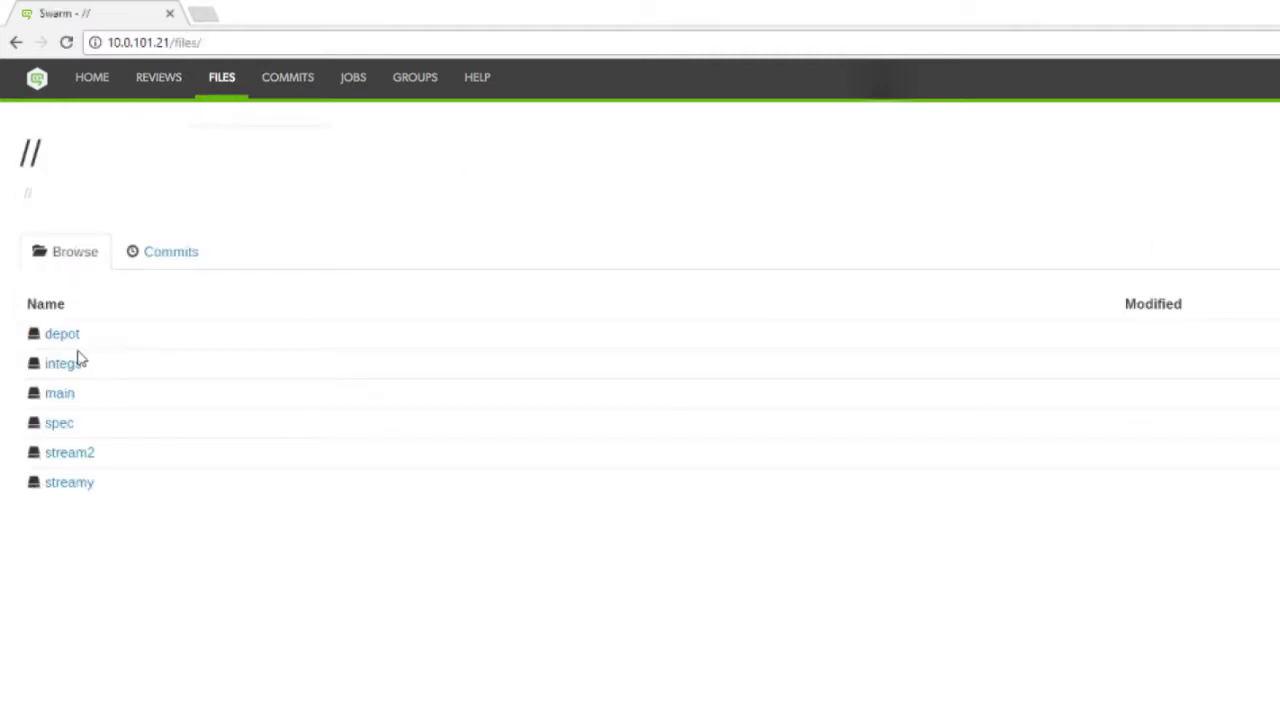
left_click(59, 393)
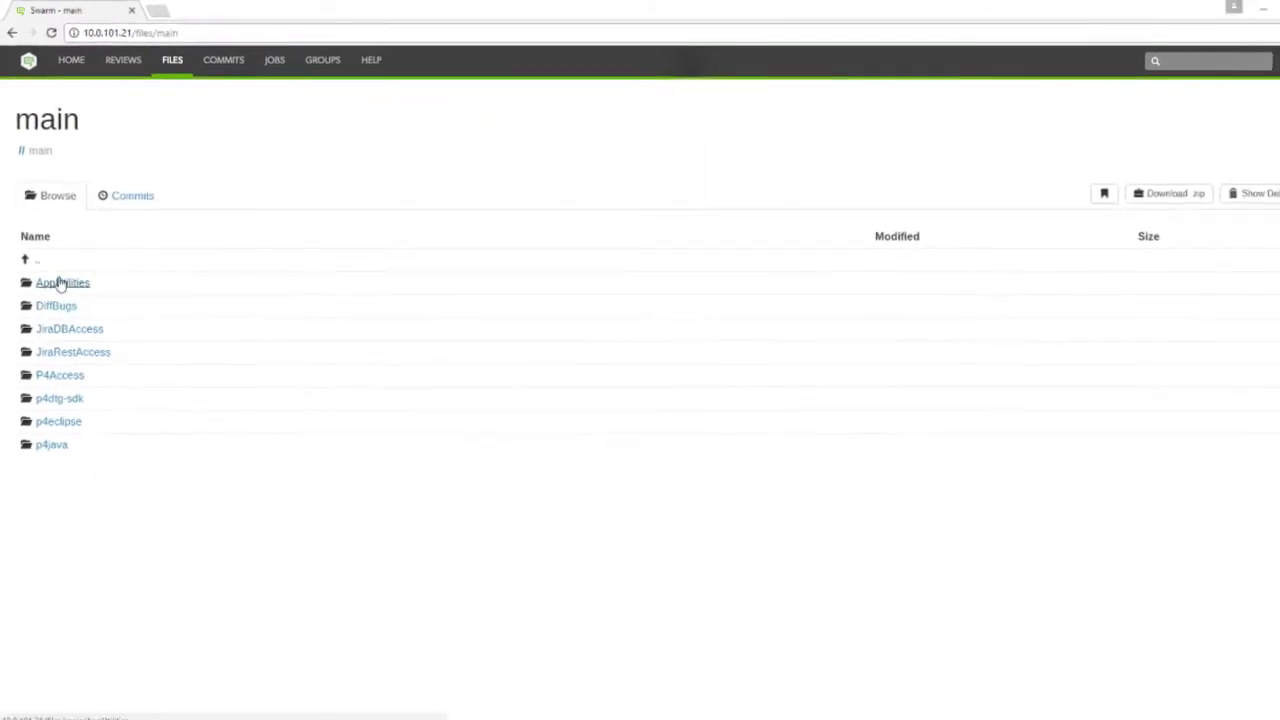
left_click(59, 284)
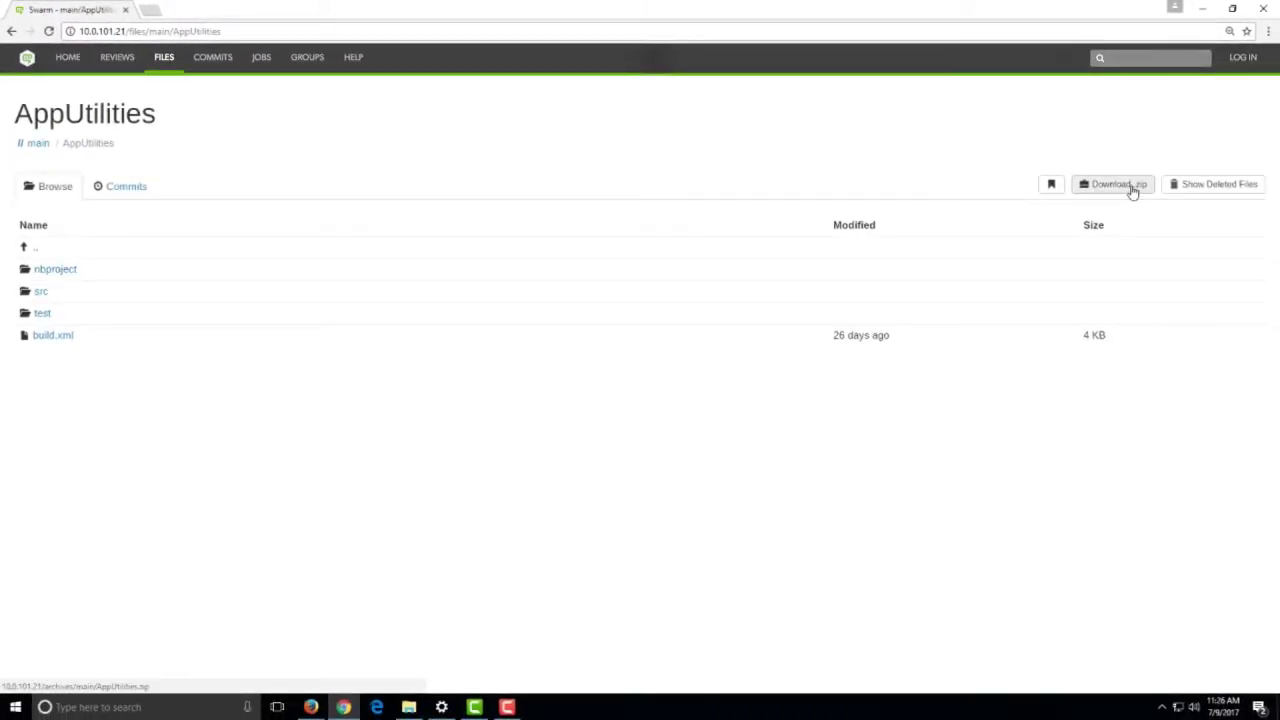
left_click(50, 336)
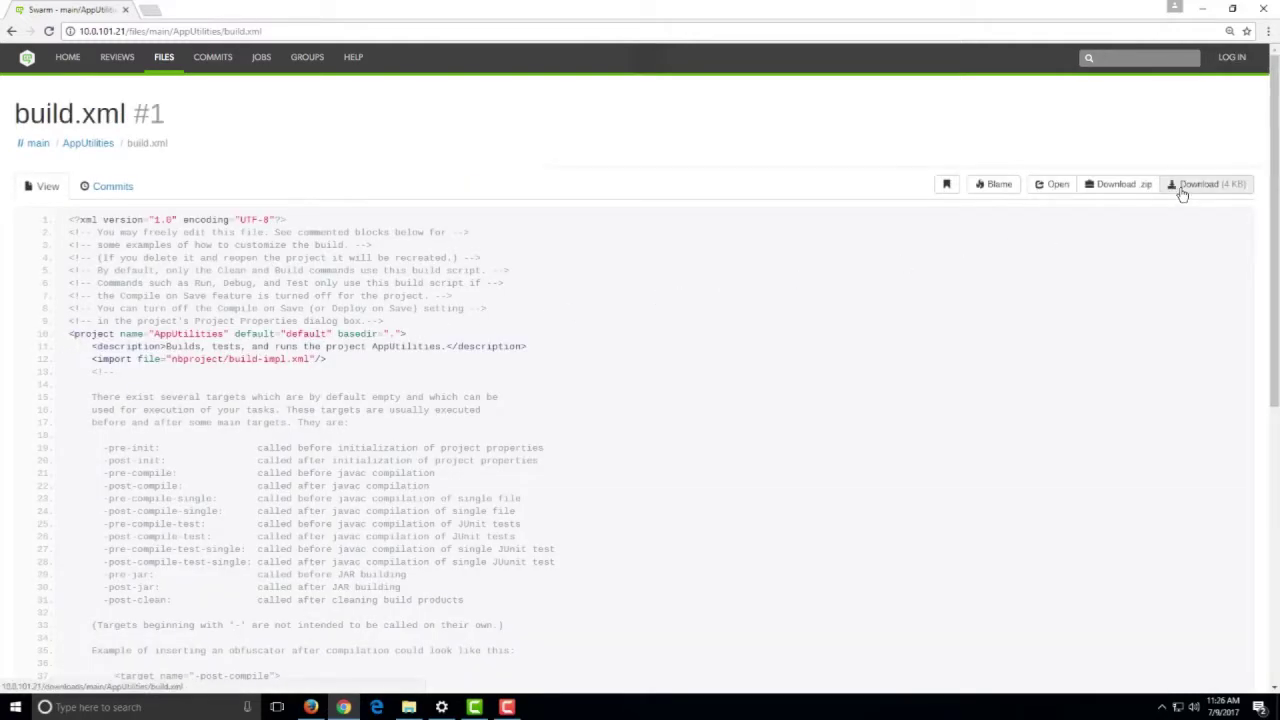
Step: View the list of all commits and the list of jobs
left_click(227, 66)
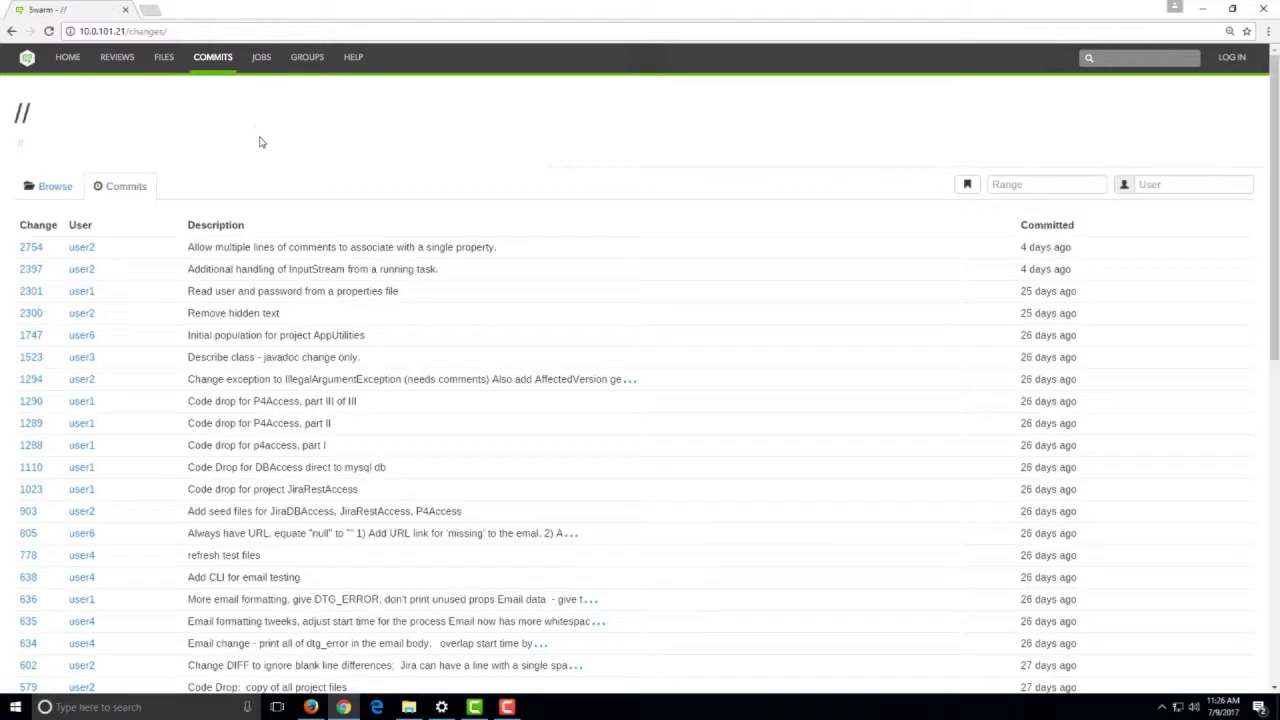
left_click(262, 64)
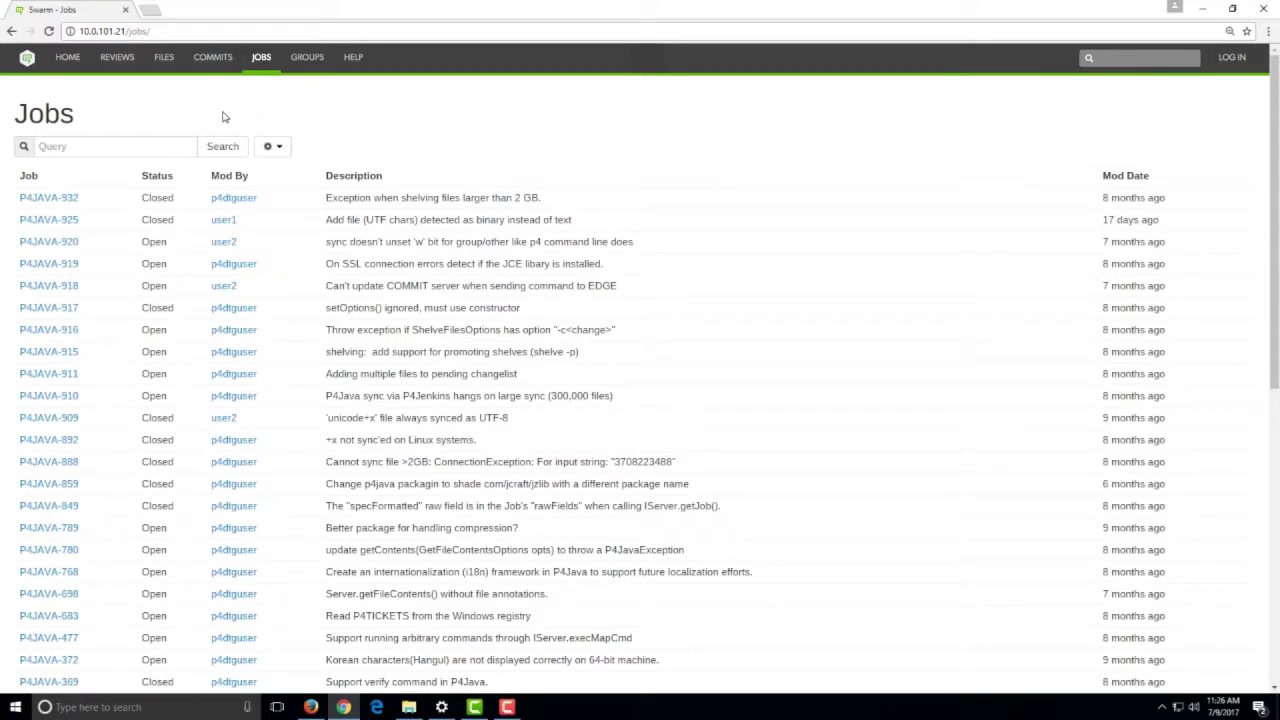
Step: Open the P4Java project's settings from the dashboard and expand the details of its main-p4java branch
left_click(67, 62)
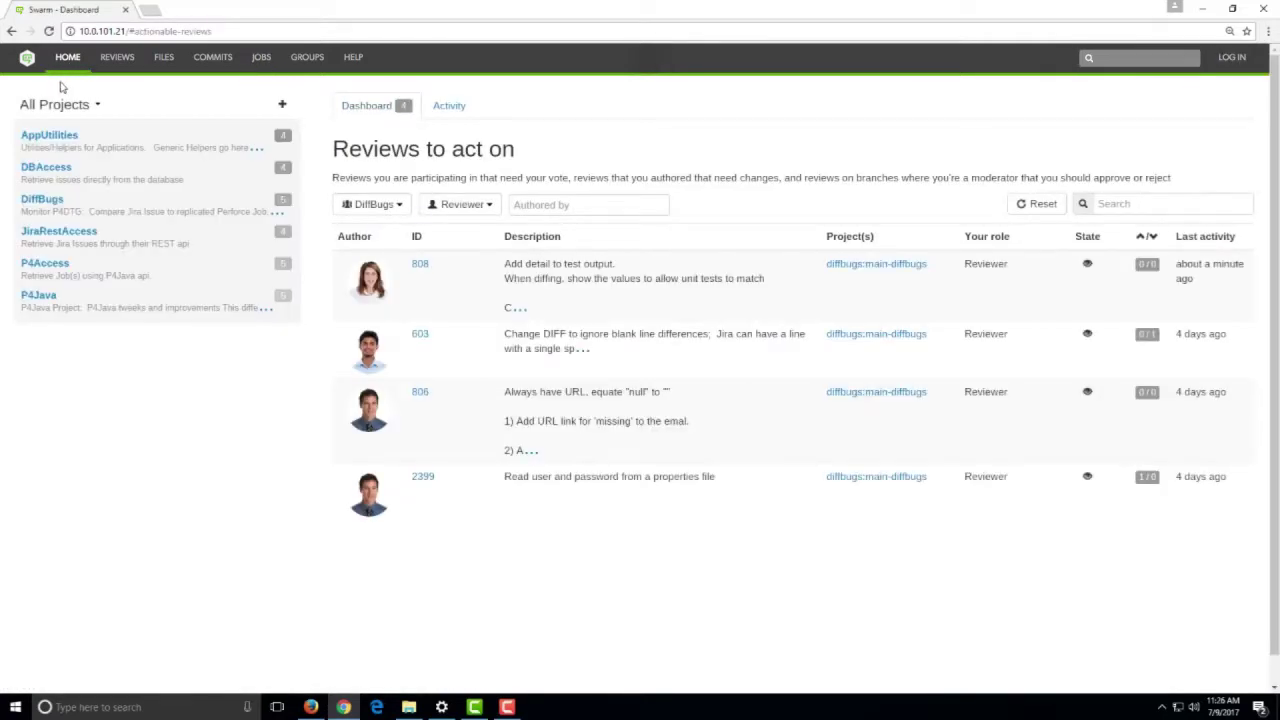
left_click(45, 296)
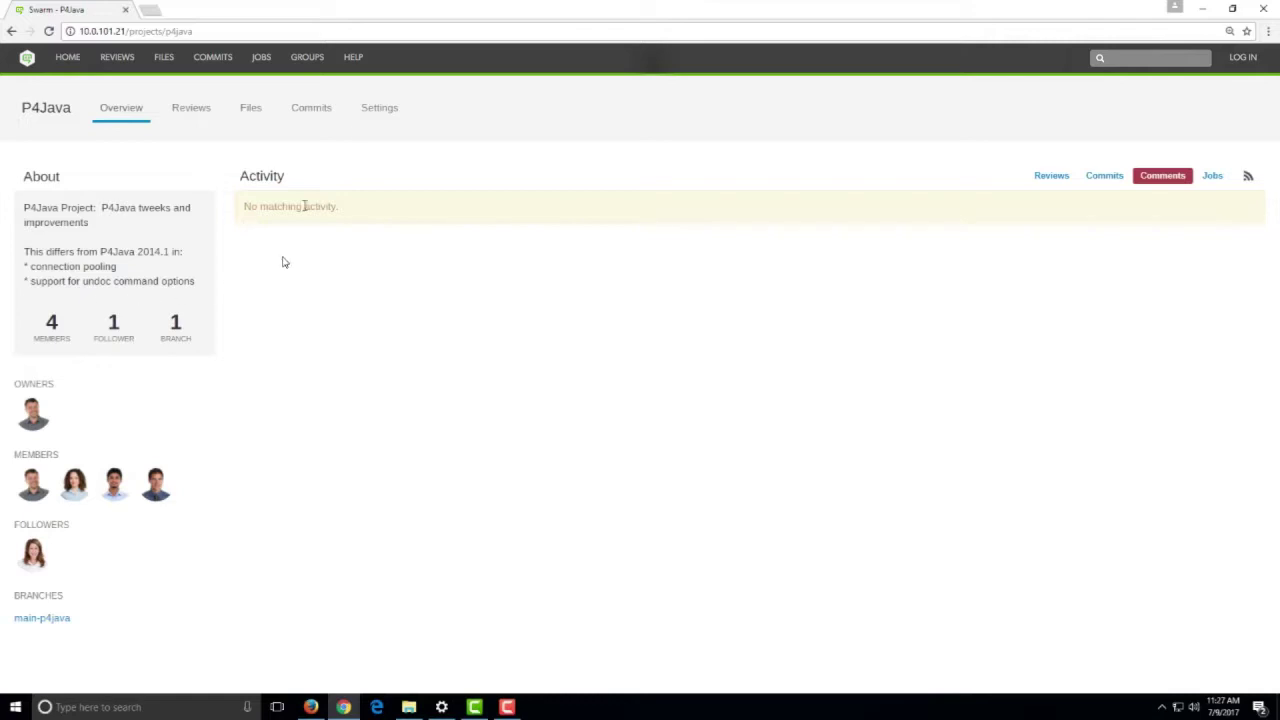
left_click(370, 116)
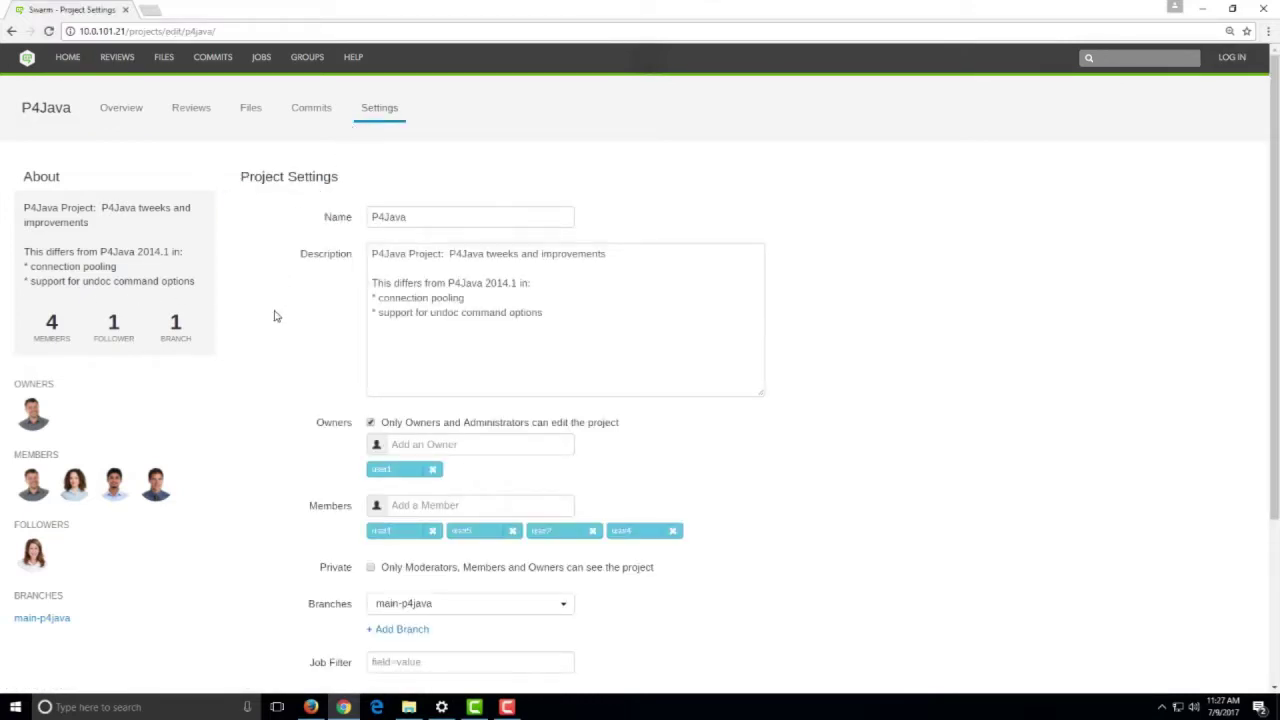
left_click(477, 603)
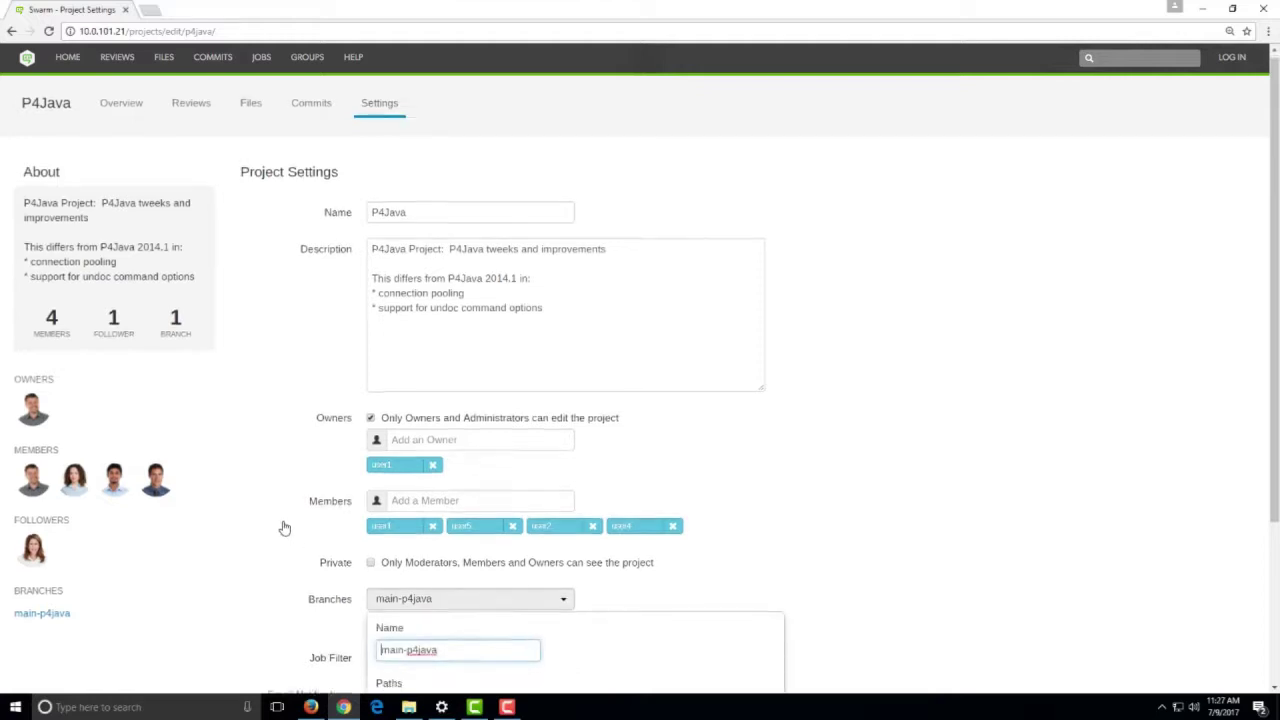
Step: Restrict approving or rejecting reviews on the main-p4java branch to moderators, set user1 as moderator, and save the project settings
scroll(447, 561, "down", 2)
left_click(380, 587)
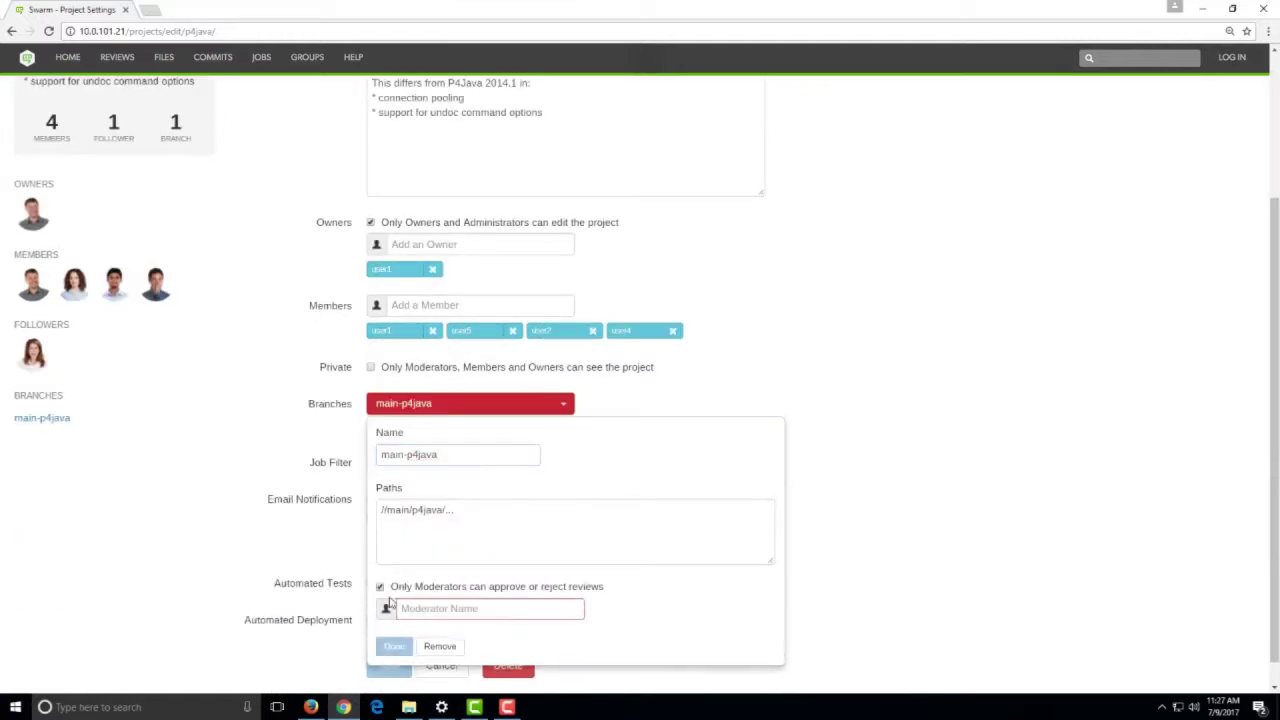
left_click(458, 607)
type("user1")
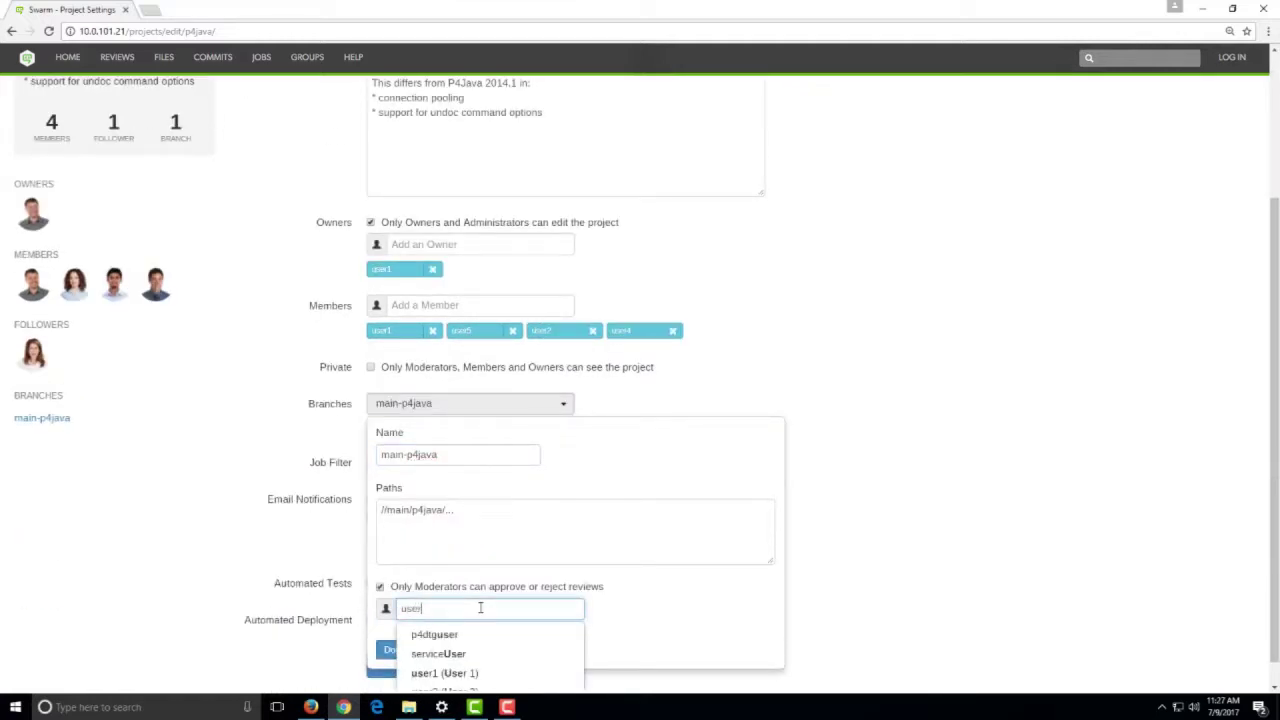
left_click(457, 638)
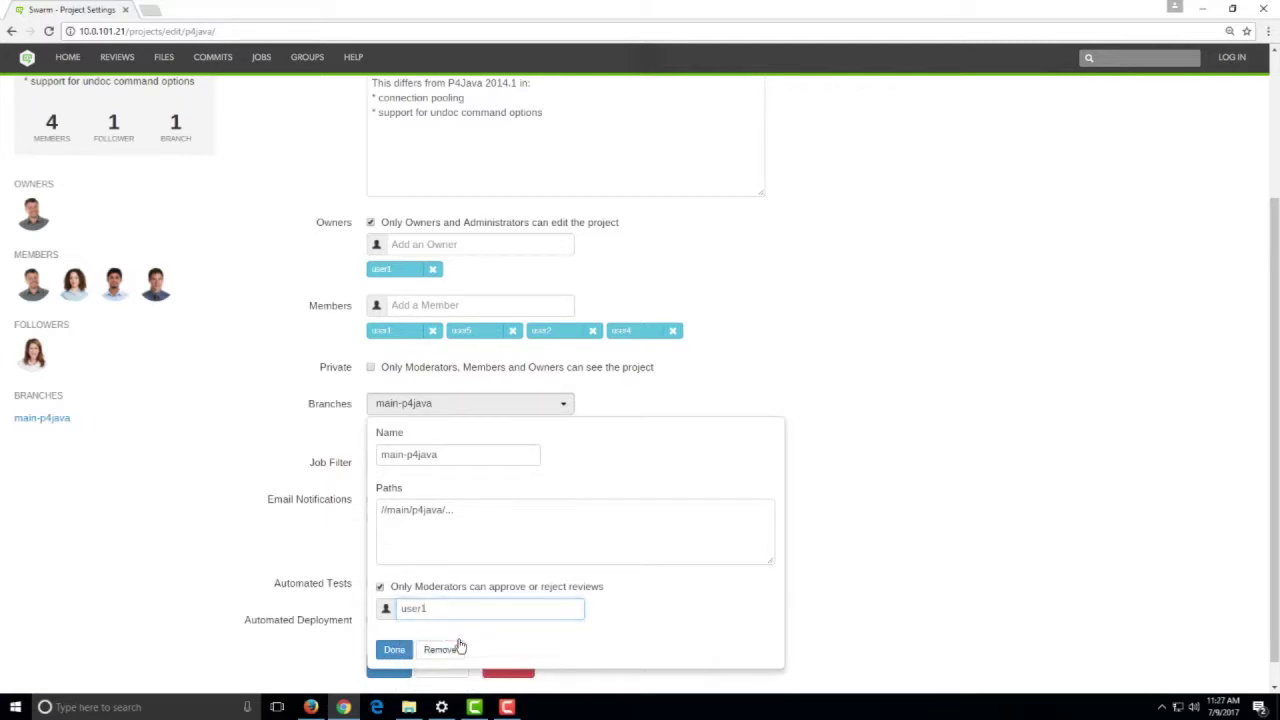
left_click(452, 649)
left_click(388, 666)
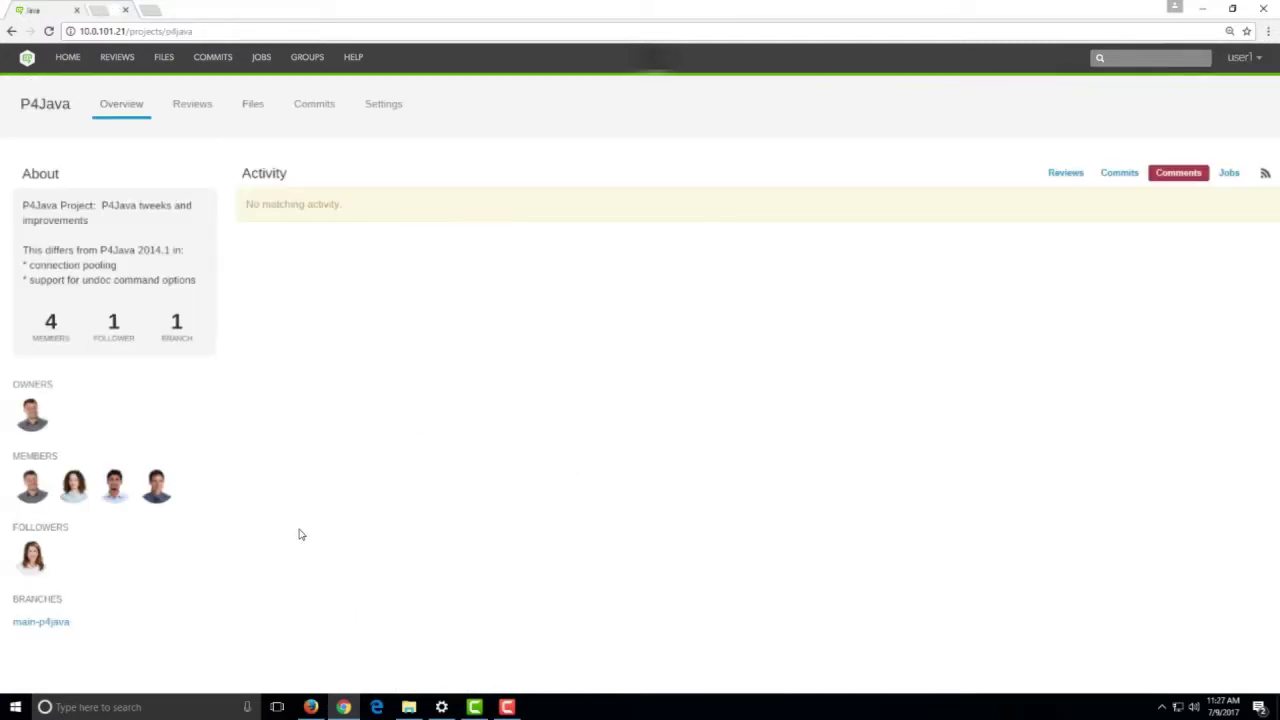
Step: Open the DiffBugs project from the home dashboard and filter its activity by jobs, comments, commits and reviews in turn
left_click(72, 63)
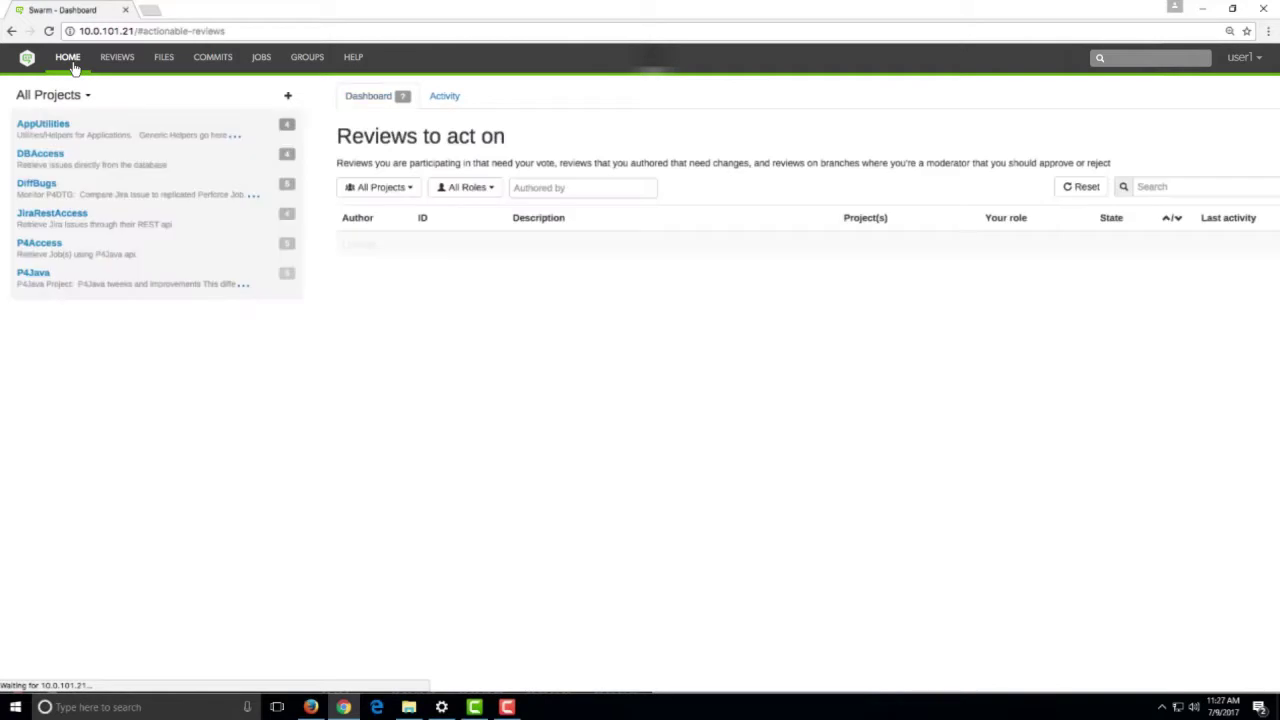
left_click(55, 186)
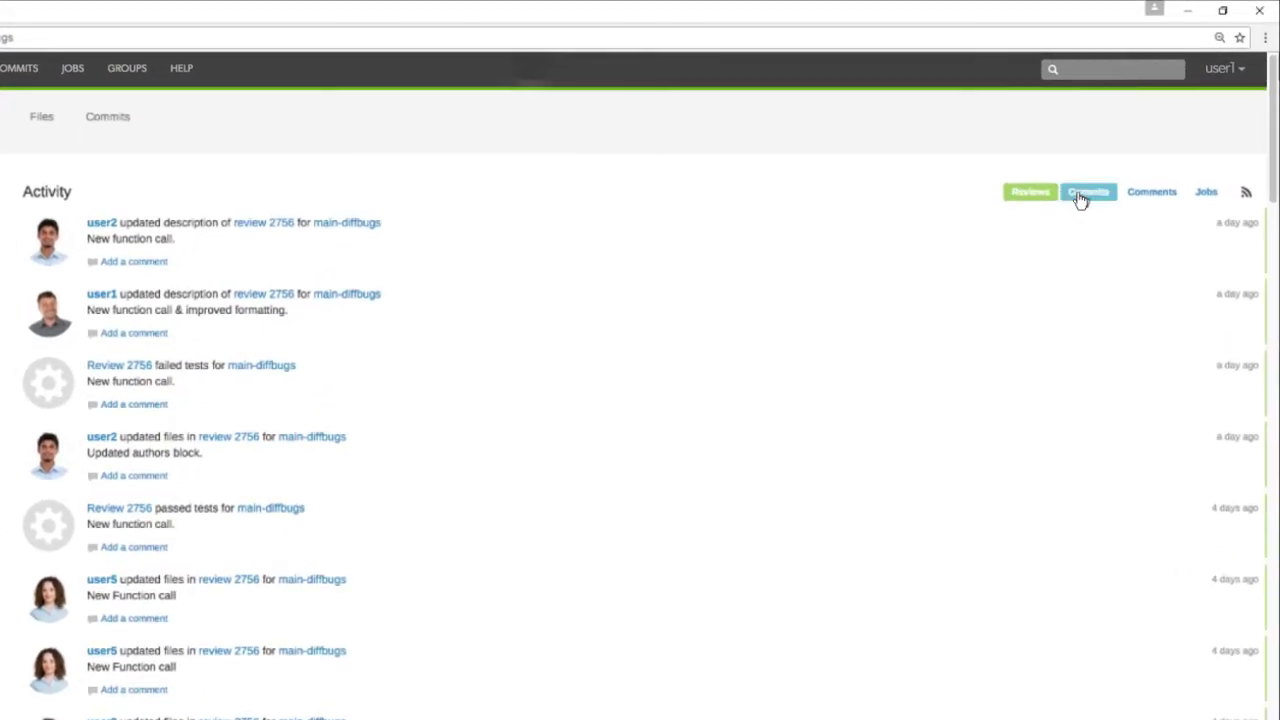
left_click(1207, 195)
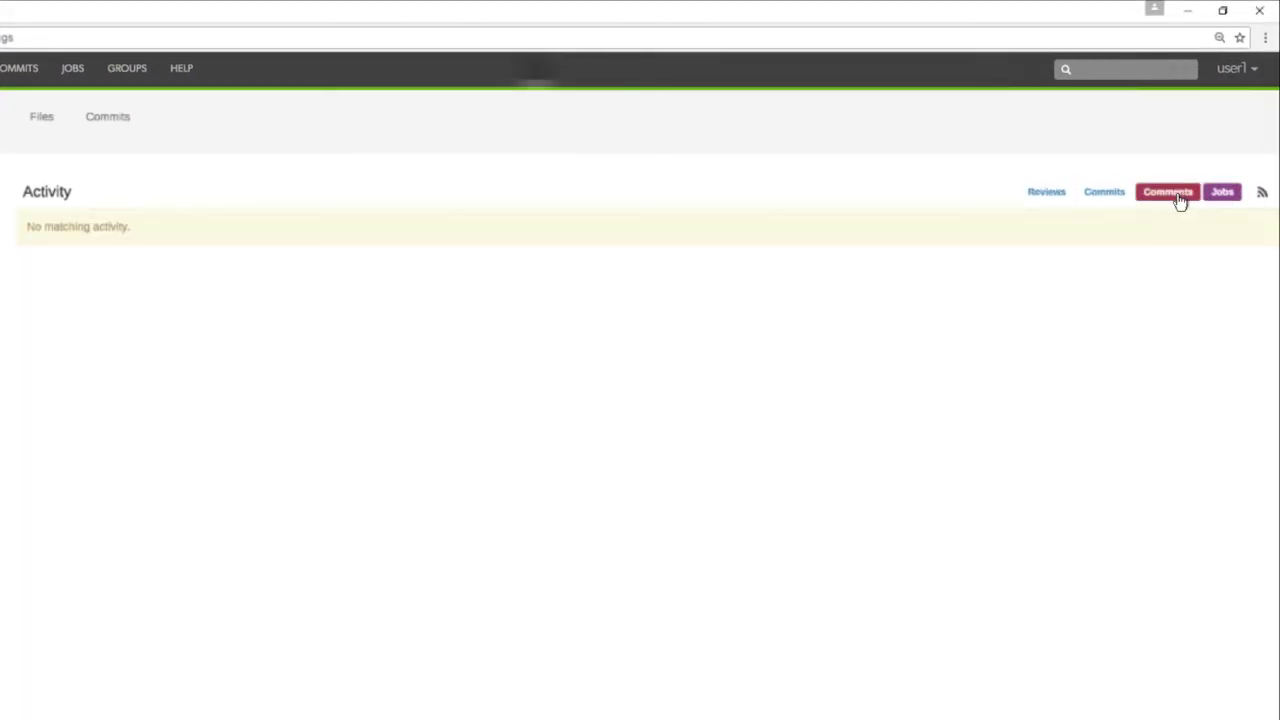
left_click(1172, 196)
left_click(1101, 196)
left_click(1042, 196)
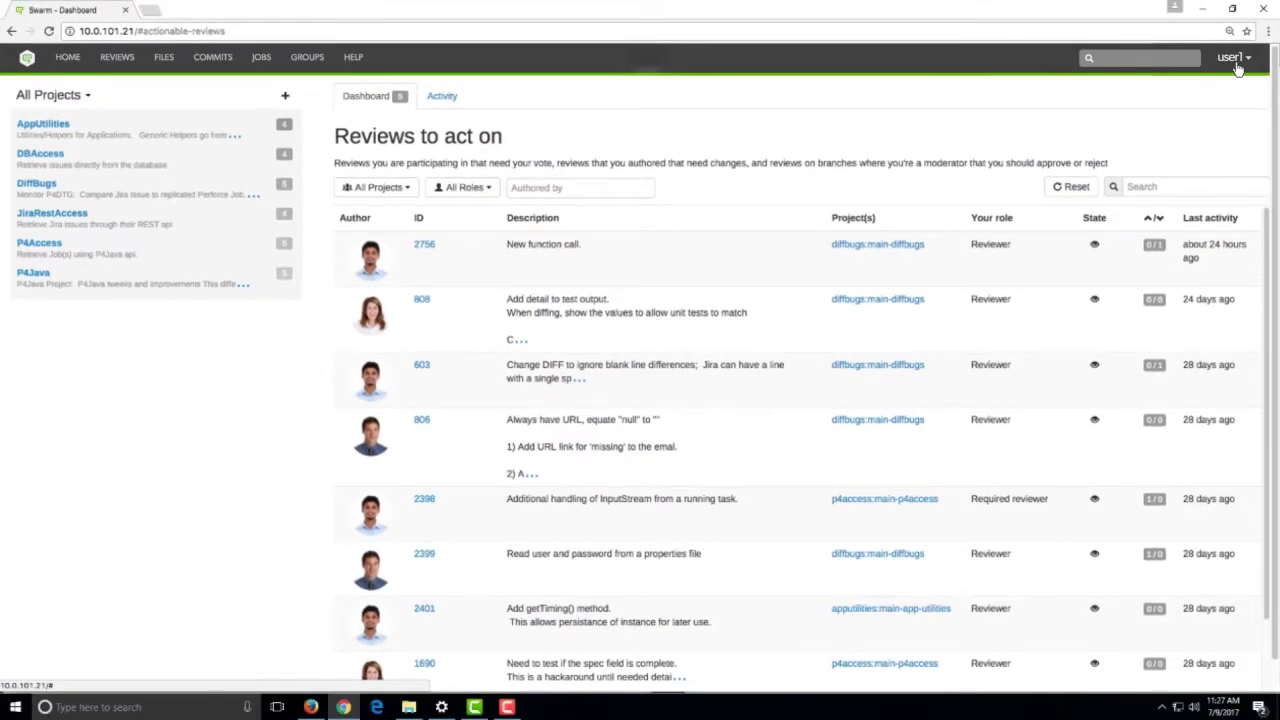
Step: Open review 2756 from the reviews to act on and look over its test status and code differences
left_click(424, 245)
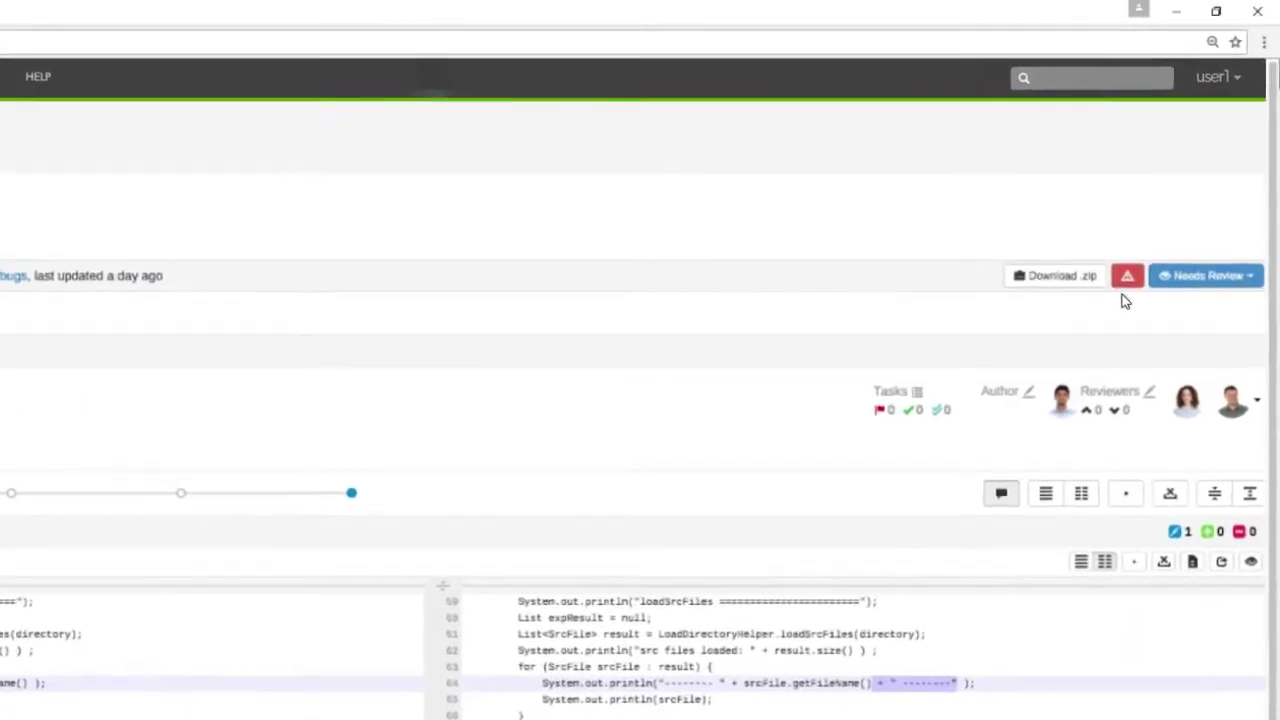
mouse_move(1128, 285)
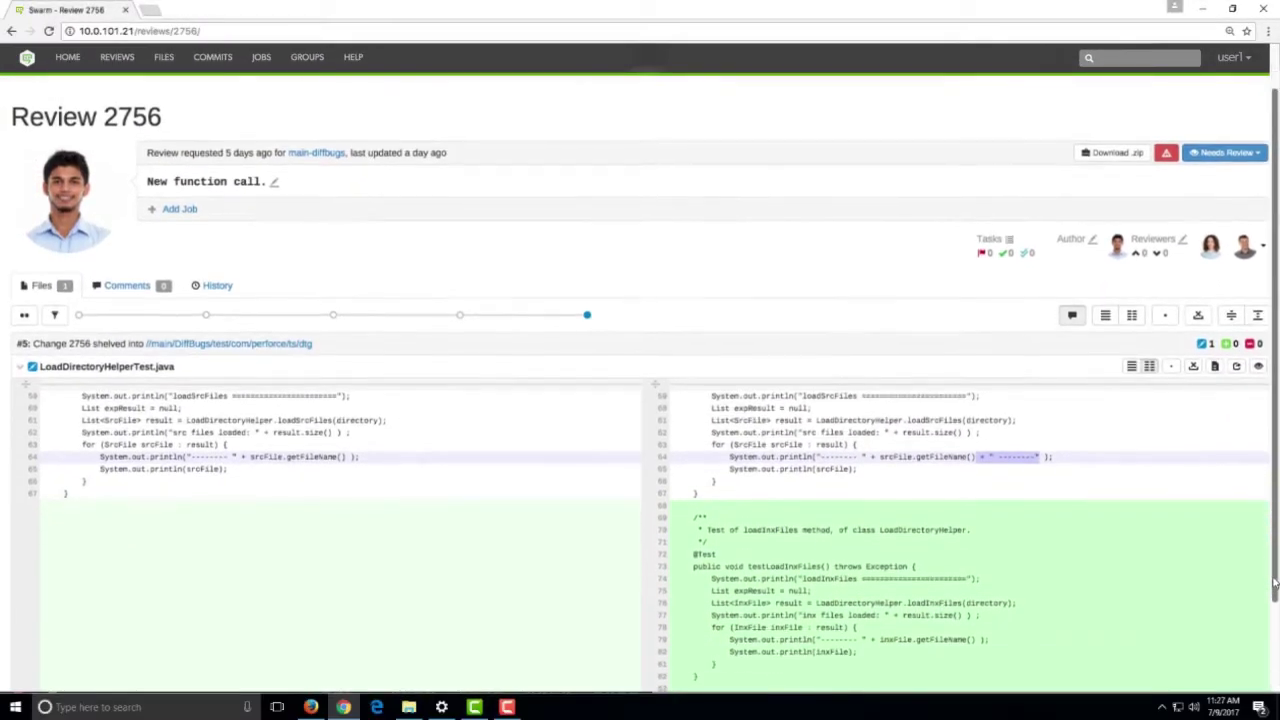
left_click_drag(1275, 585, 1275, 617)
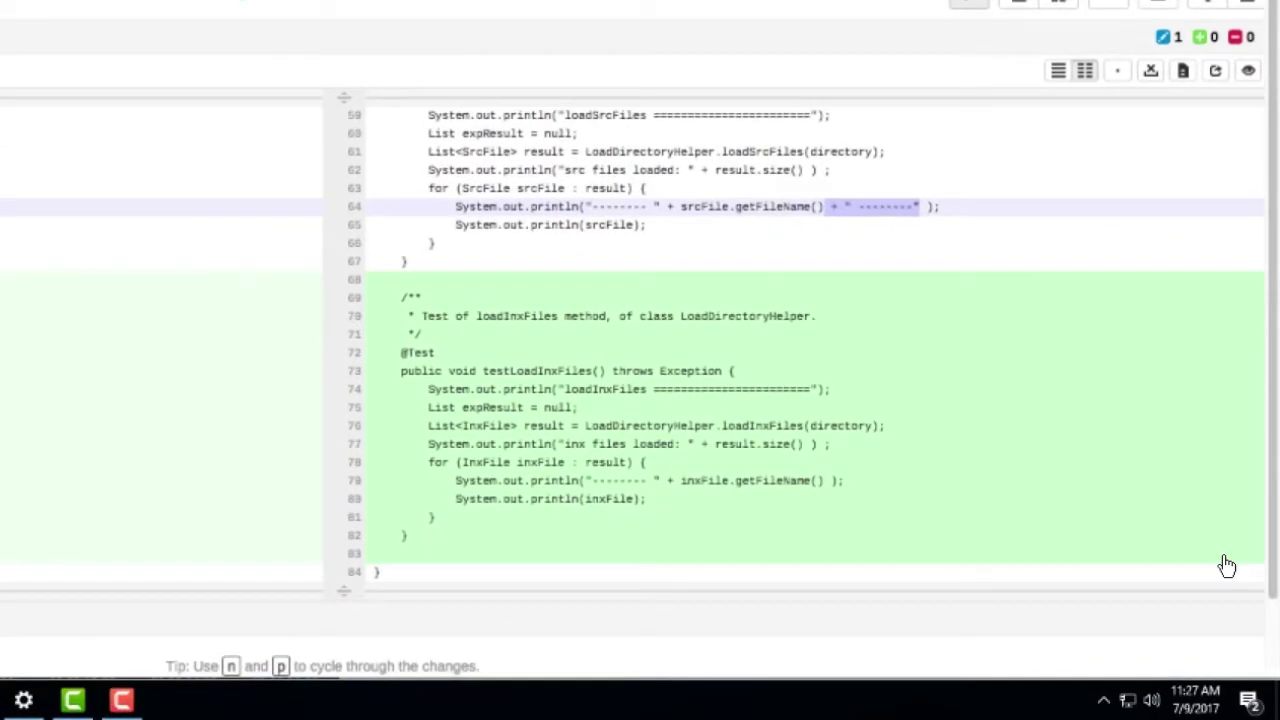
left_click(560, 447)
type("@user3")
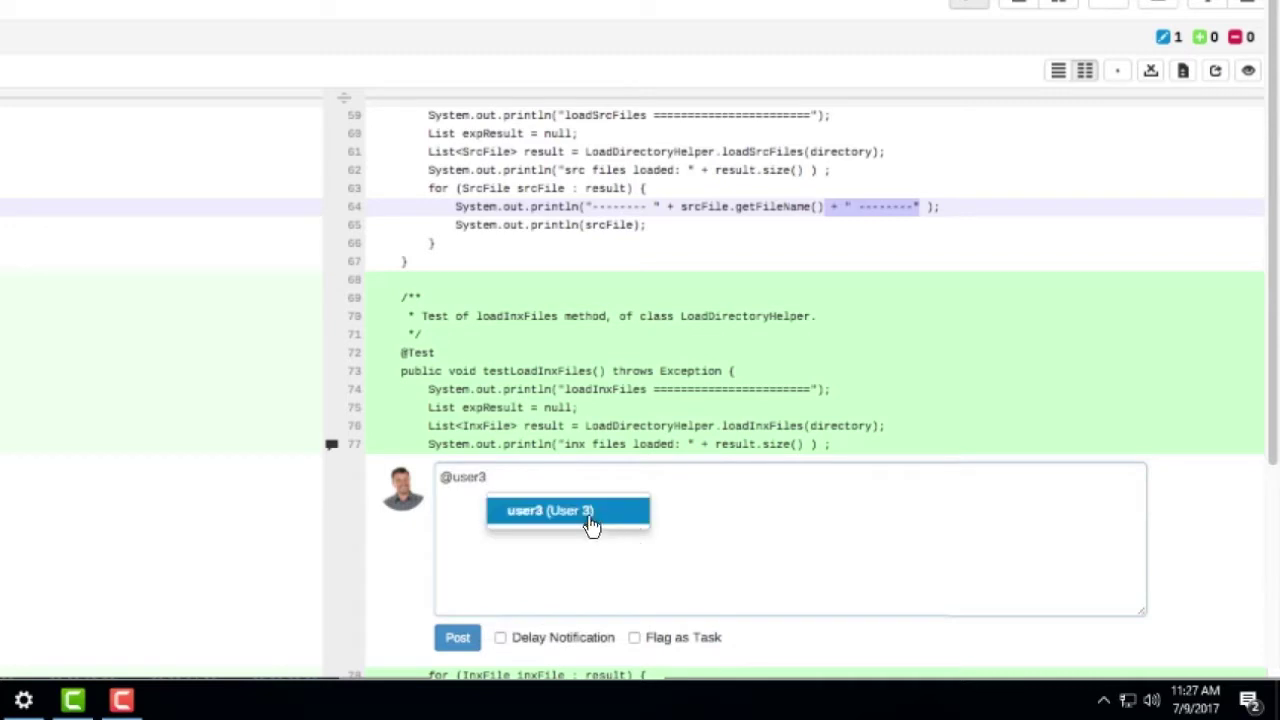
left_click(584, 514)
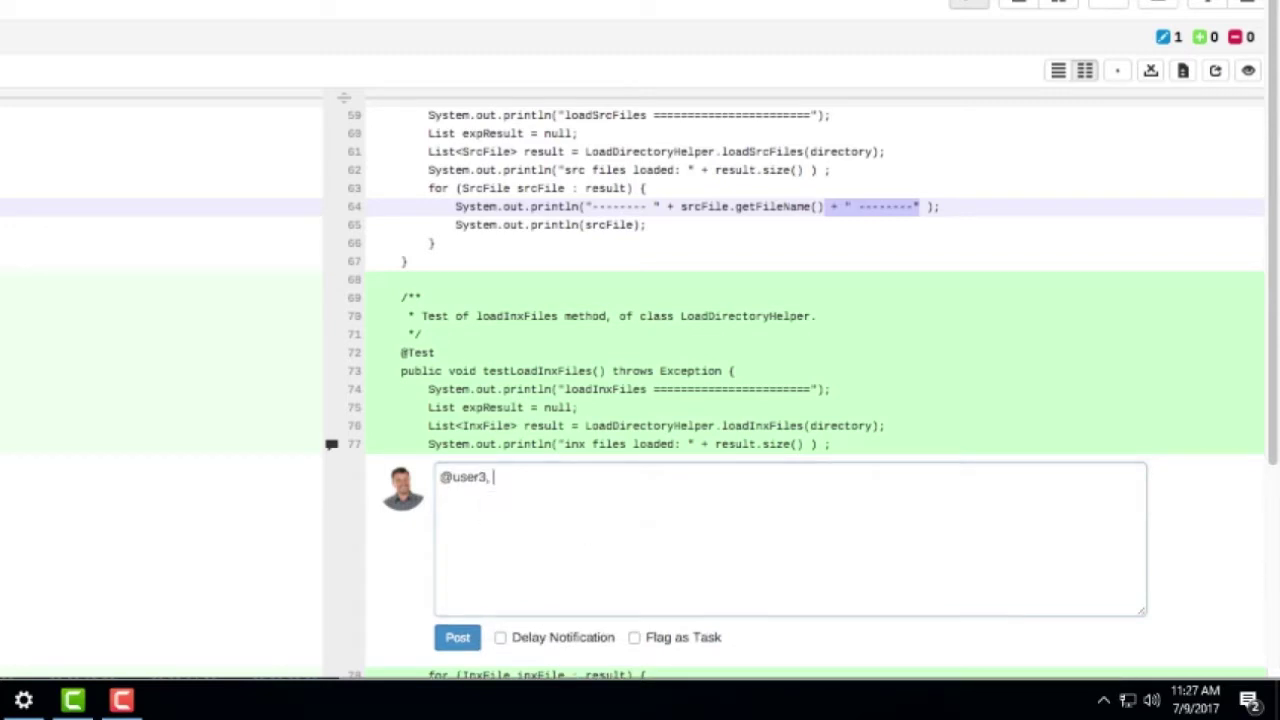
type(", Please take a look at")
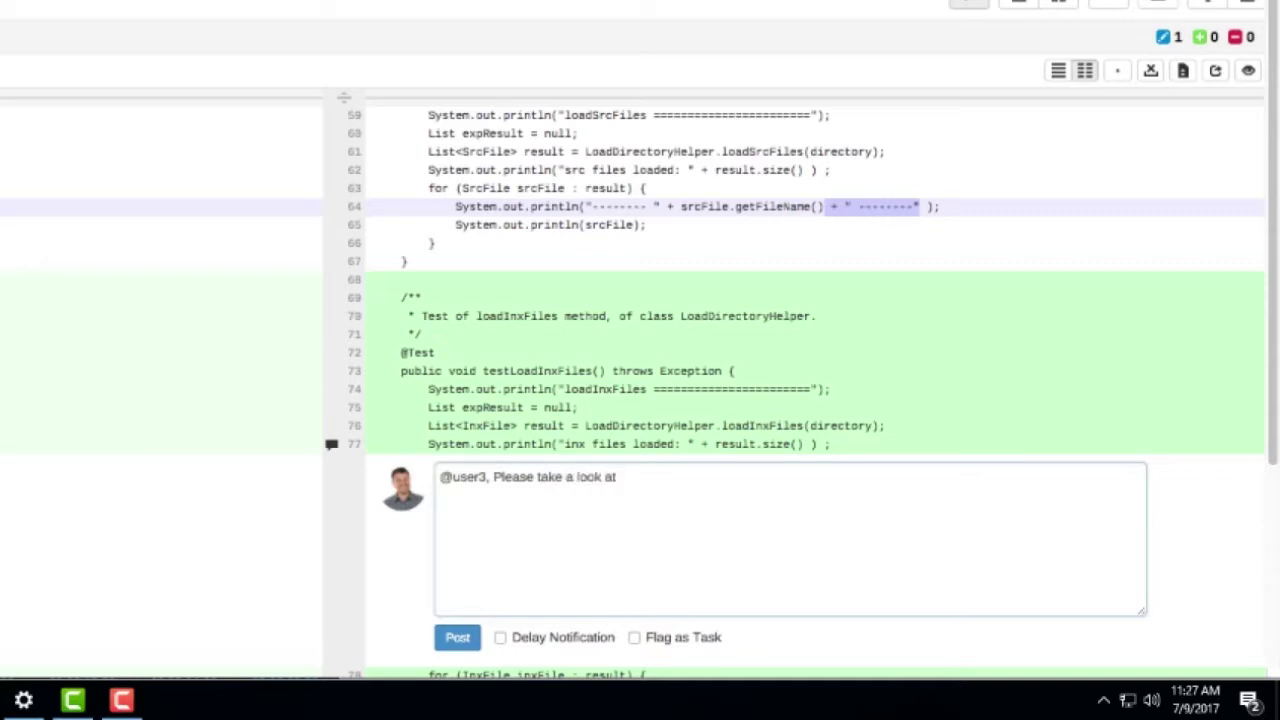
type(" this.")
left_click(470, 640)
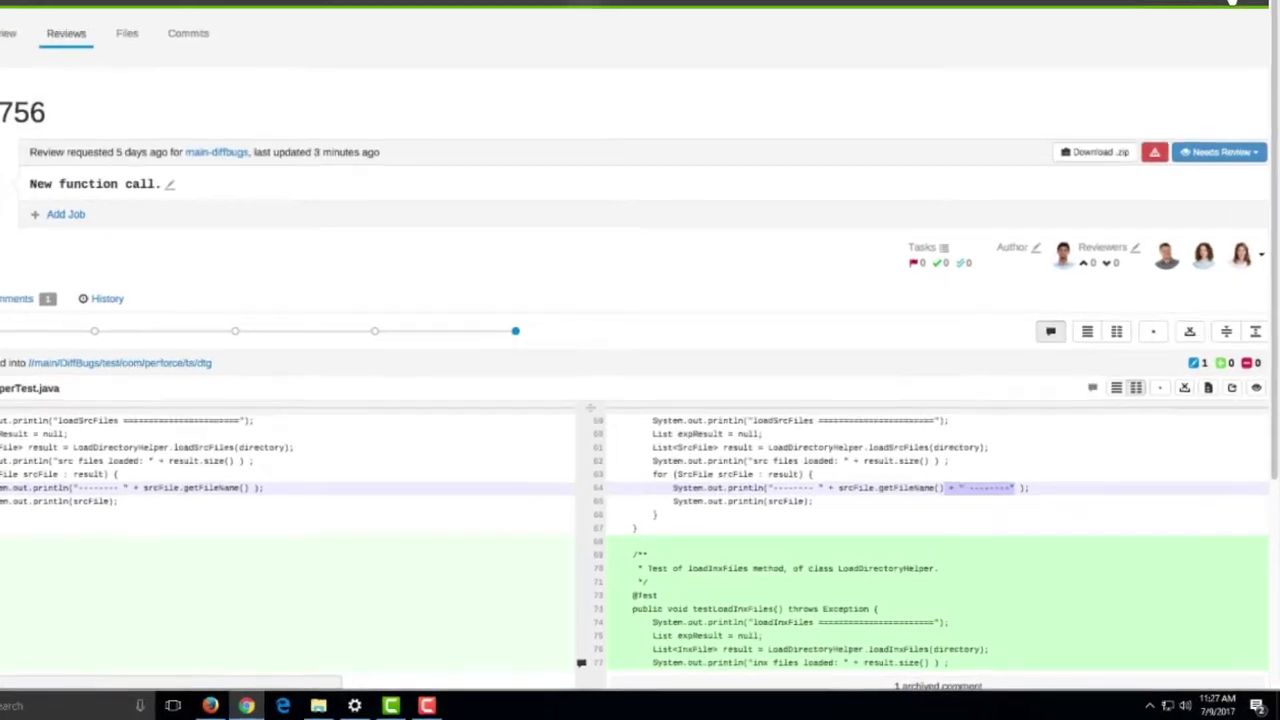
Step: Reply to user1's comment on line 77 with "Issue fixed." as user3 and post it
scroll(815, 350, "down", 2)
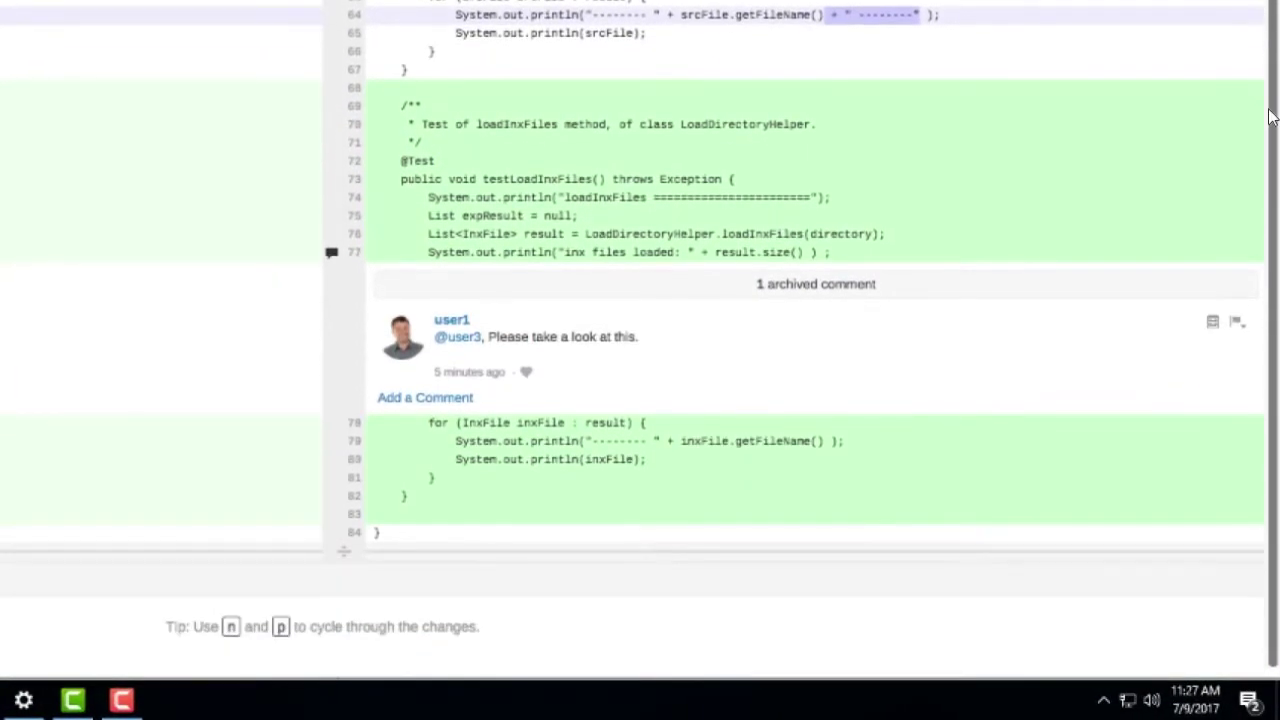
left_click(465, 399)
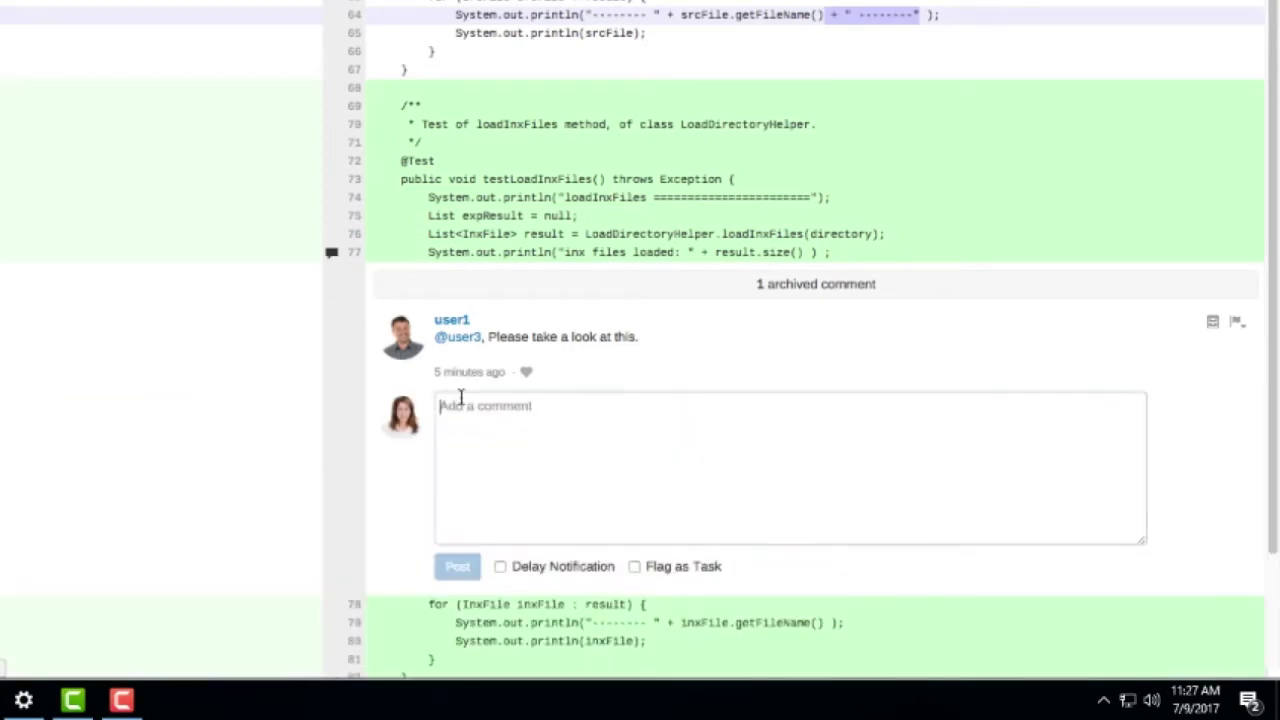
type("Issue fixed.")
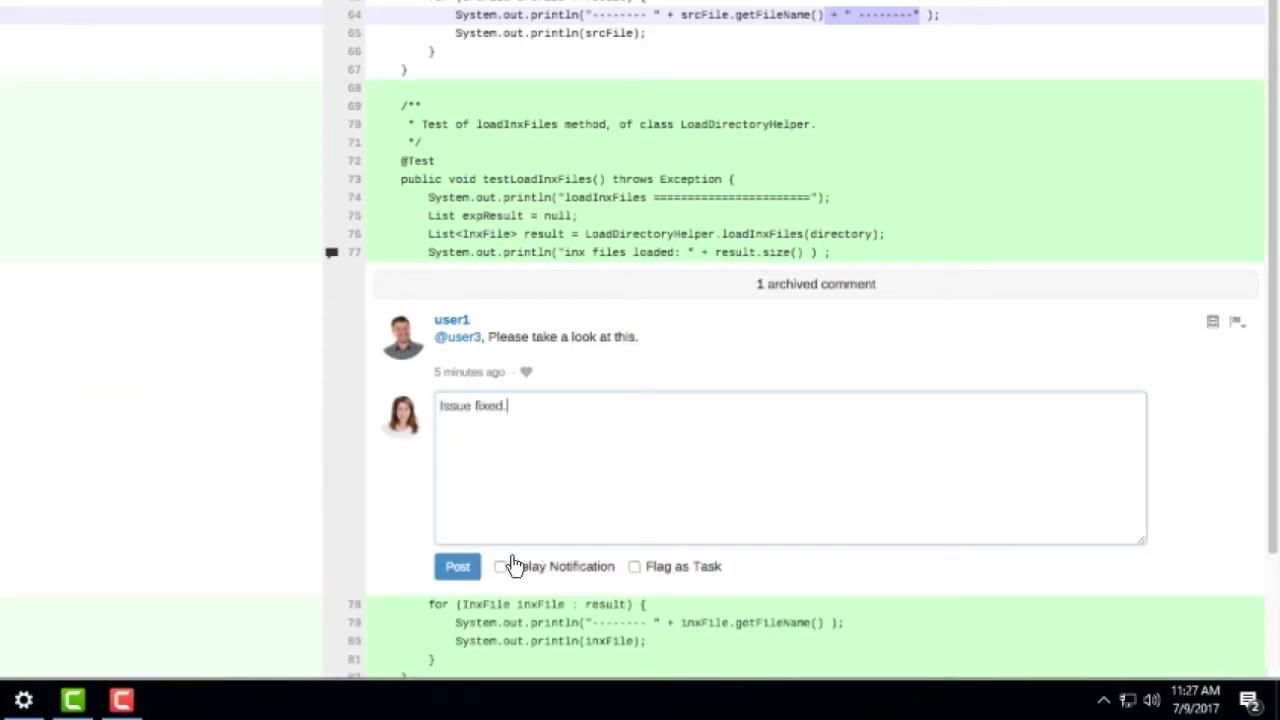
left_click(455, 567)
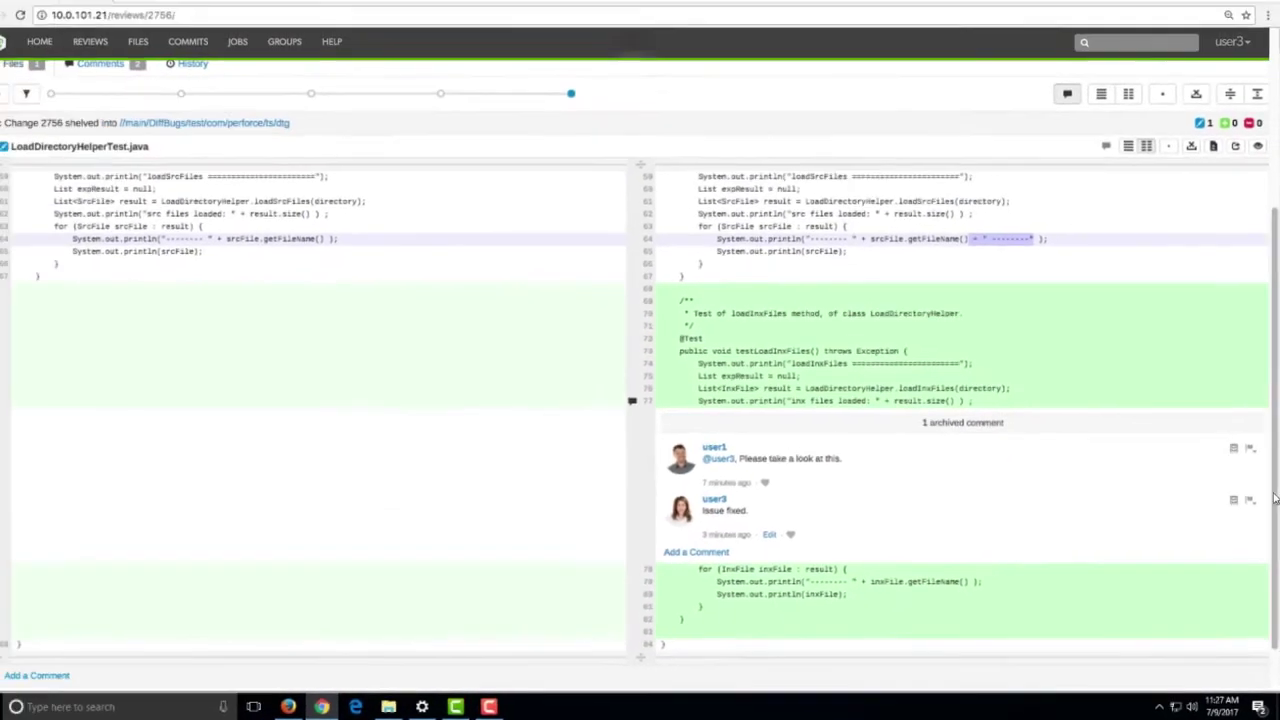
Step: Vote down review 2756 as reviewer user3
scroll(1273, 355, "up", 2)
scroll(1273, 355, "up", 1)
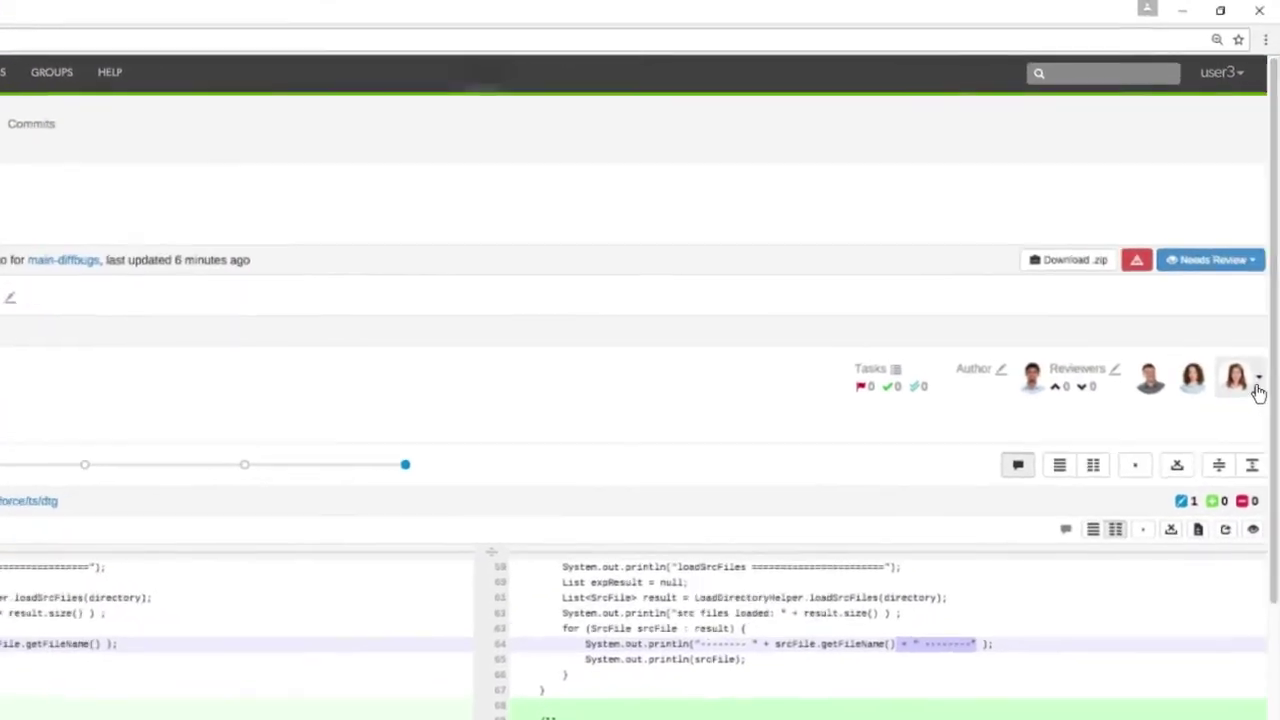
left_click(1262, 300)
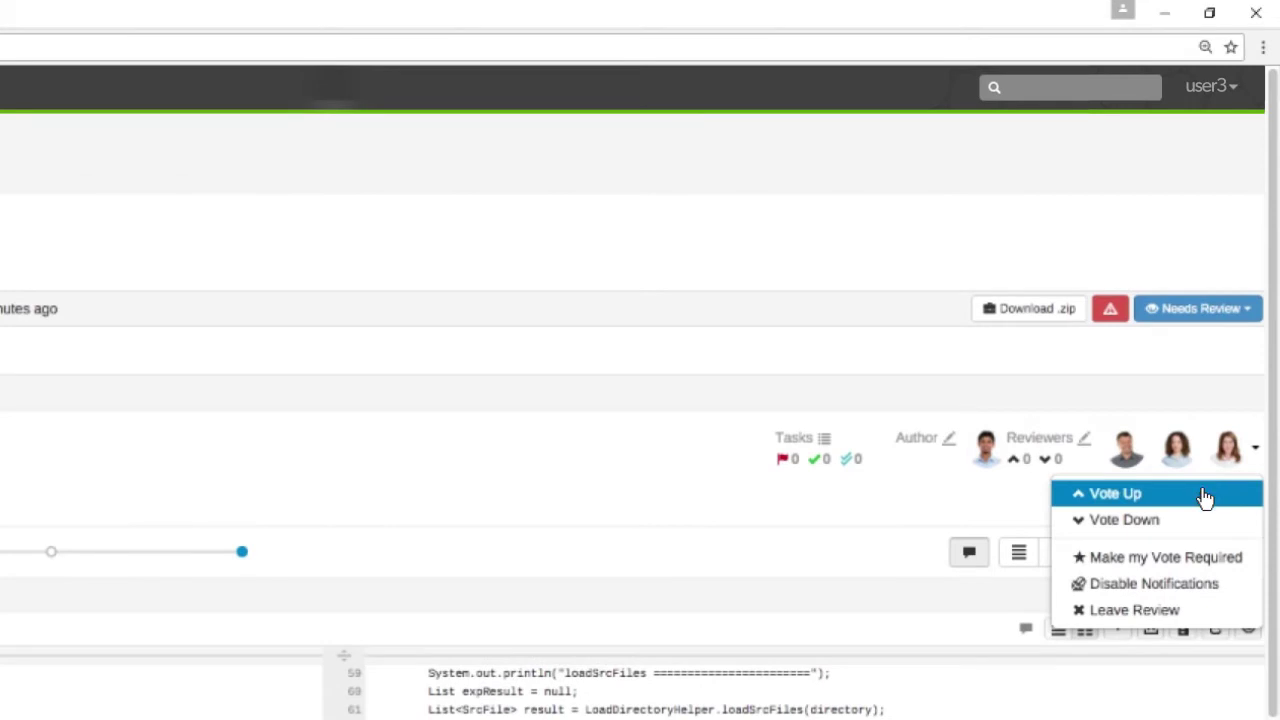
left_click(1197, 520)
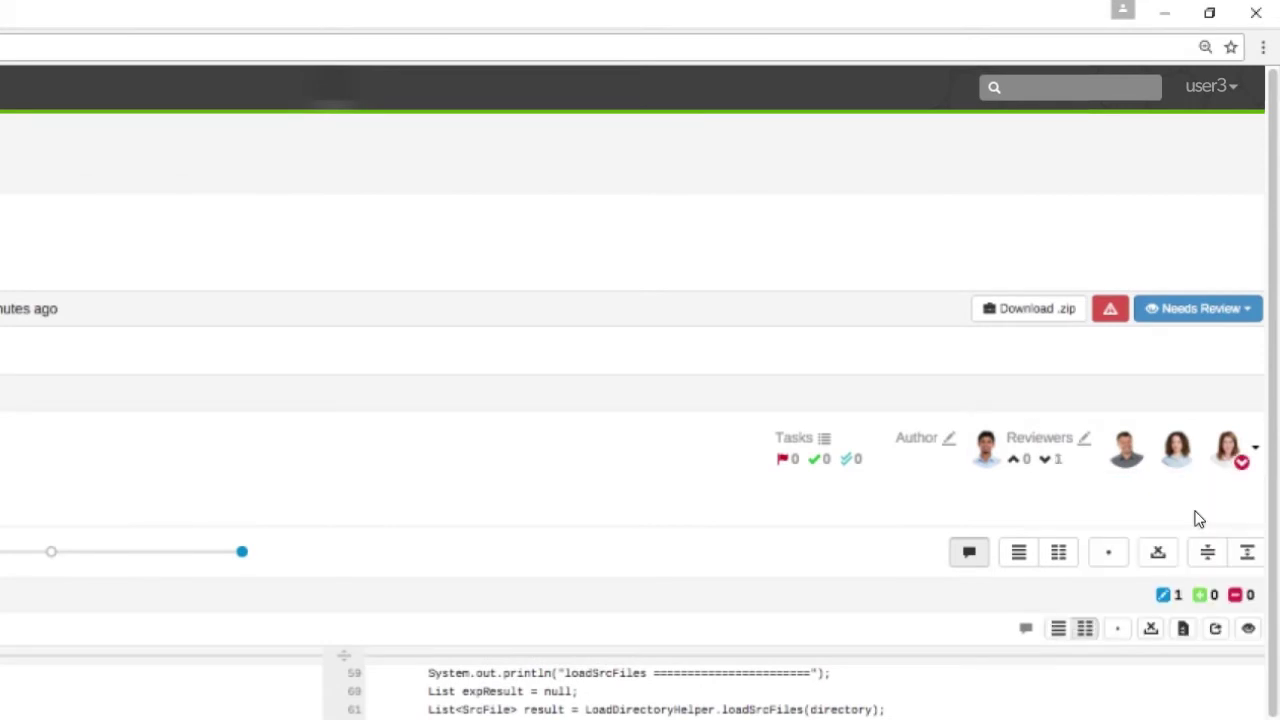
Step: View the state options available for review 2756, dismiss them, and return to the home dashboard
left_click(1240, 314)
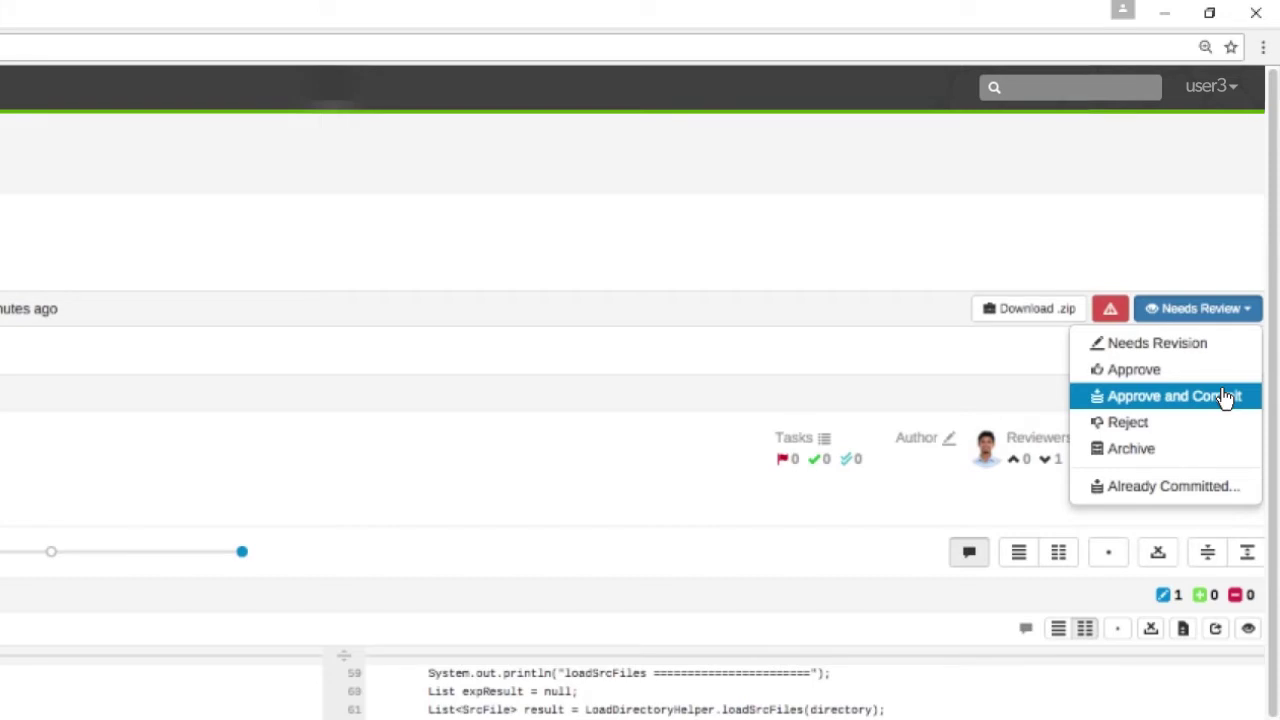
left_click(626, 480)
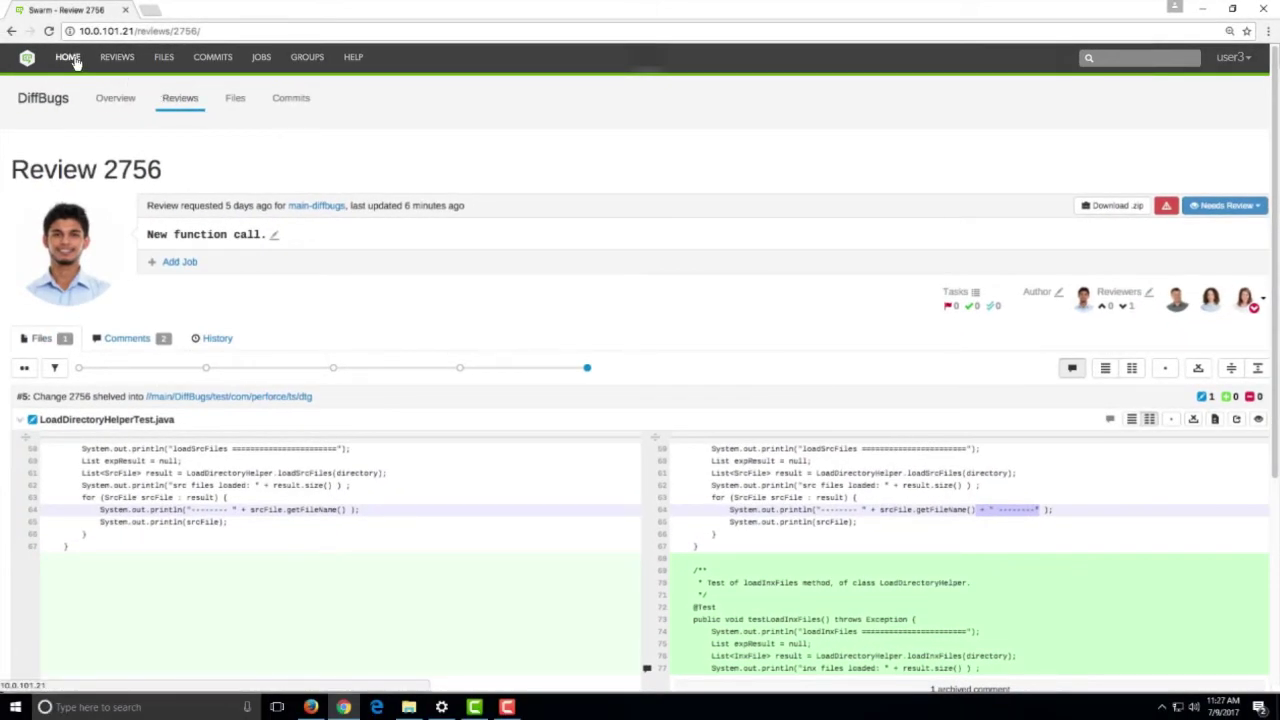
left_click(68, 57)
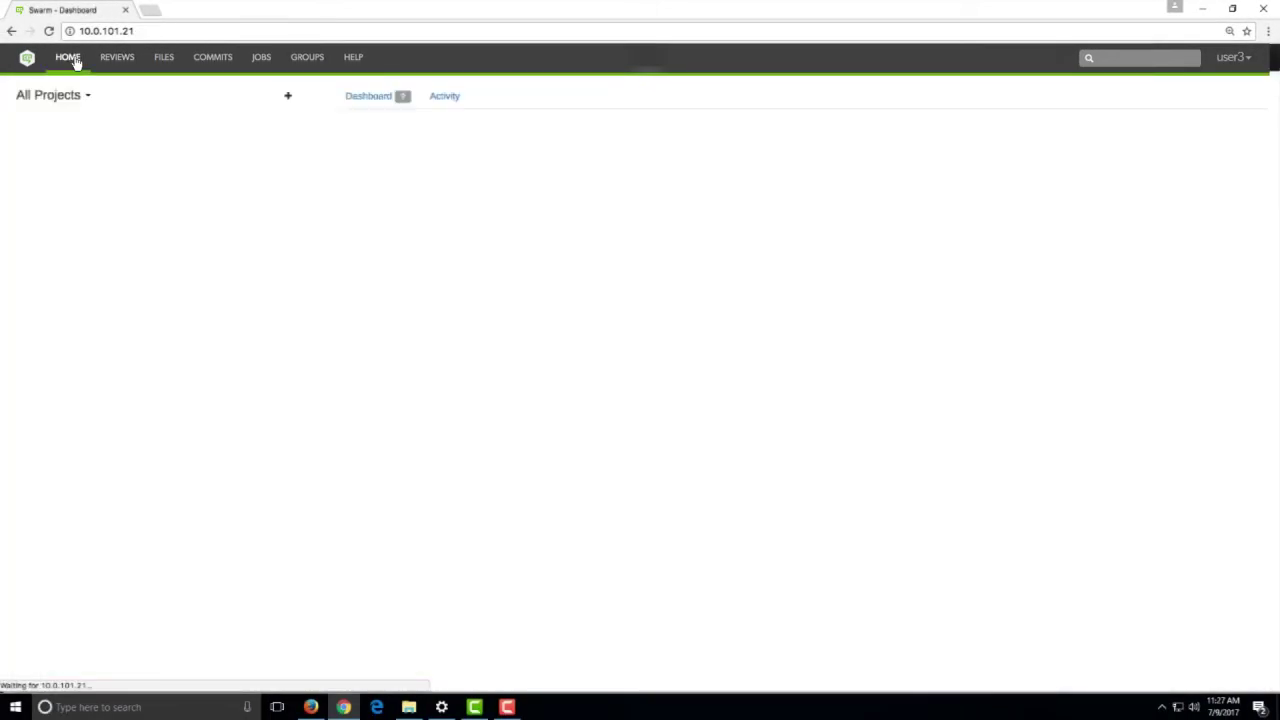